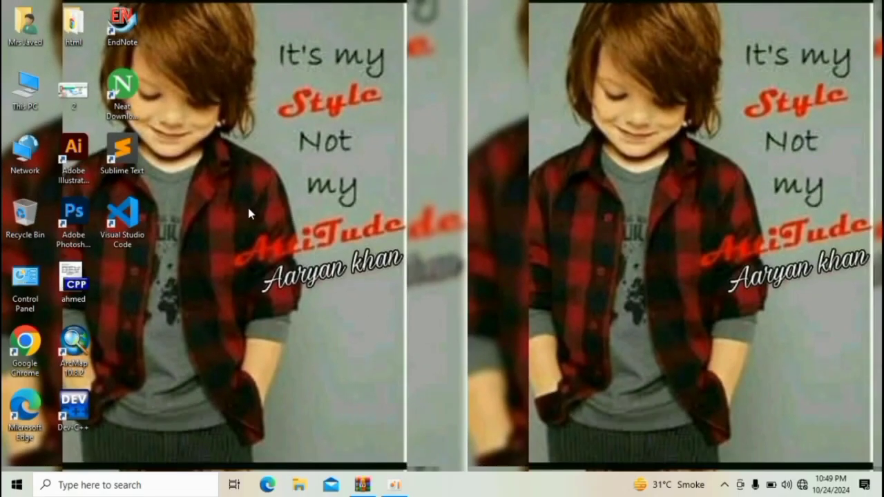
- Launch Excel and open the recent workbook sumif,class
key(super+r)
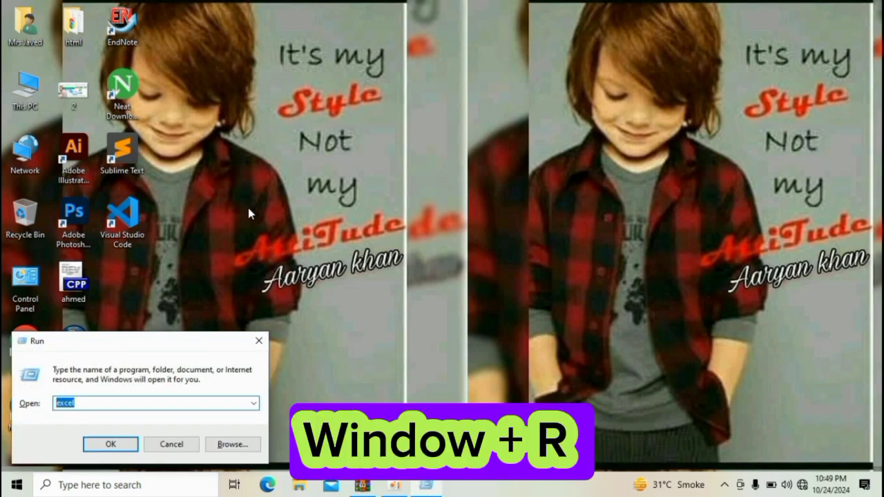
key(Return)
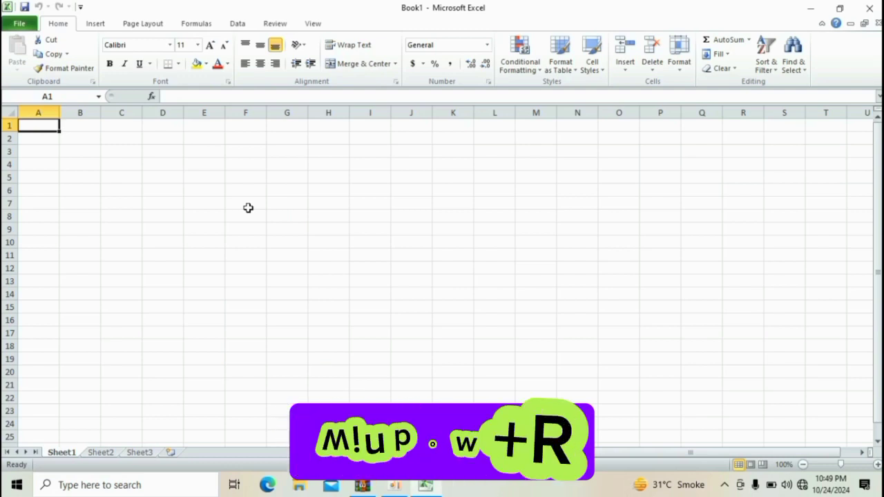
click(248, 207)
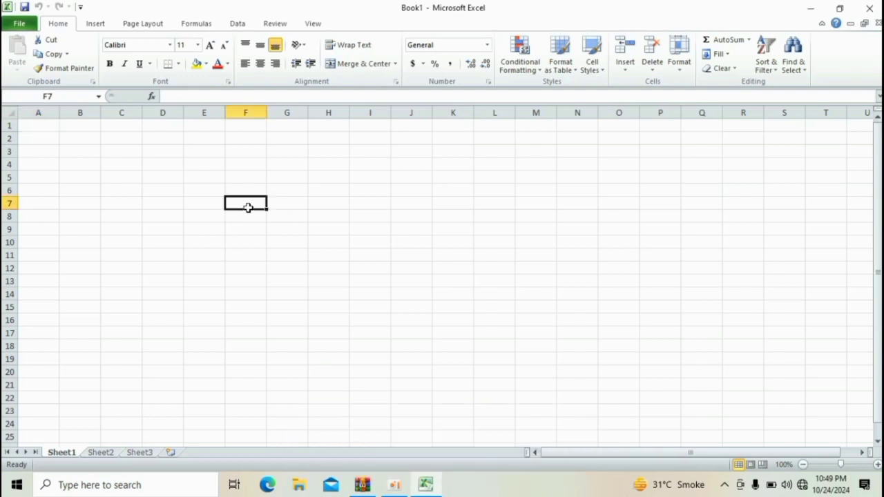
click(20, 23)
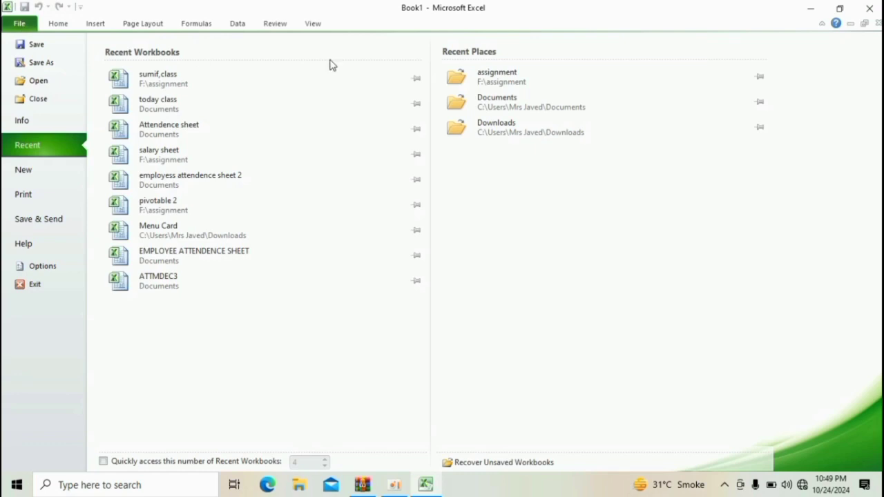
click(251, 77)
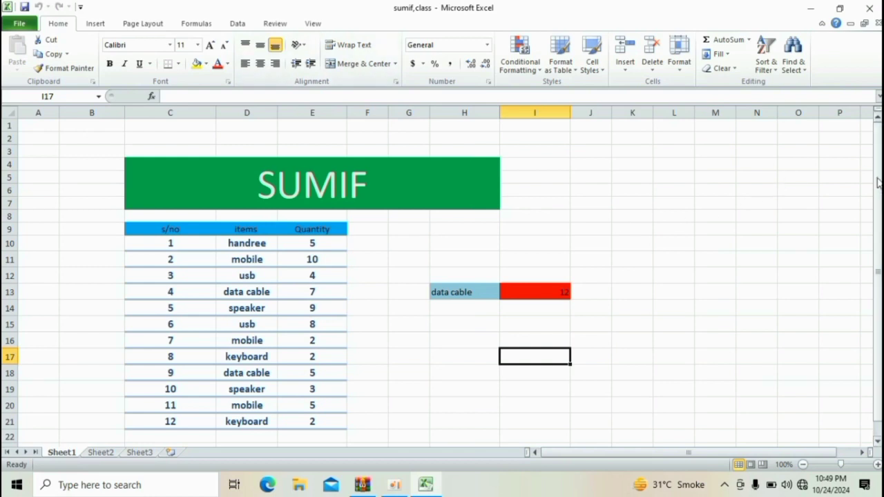
- Examine the item table and the existing SUMIF formula that totals the data cable quantity
right_click(878, 228)
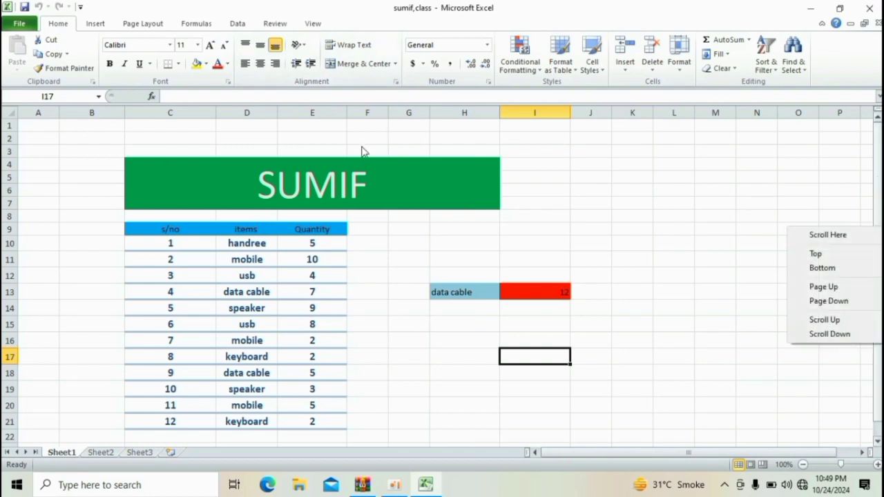
click(356, 181)
drag(172, 241, 312, 435)
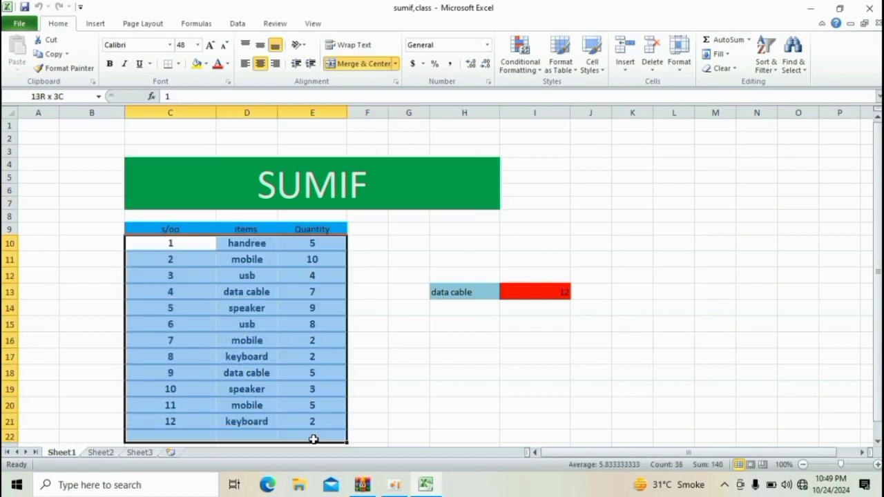
click(395, 384)
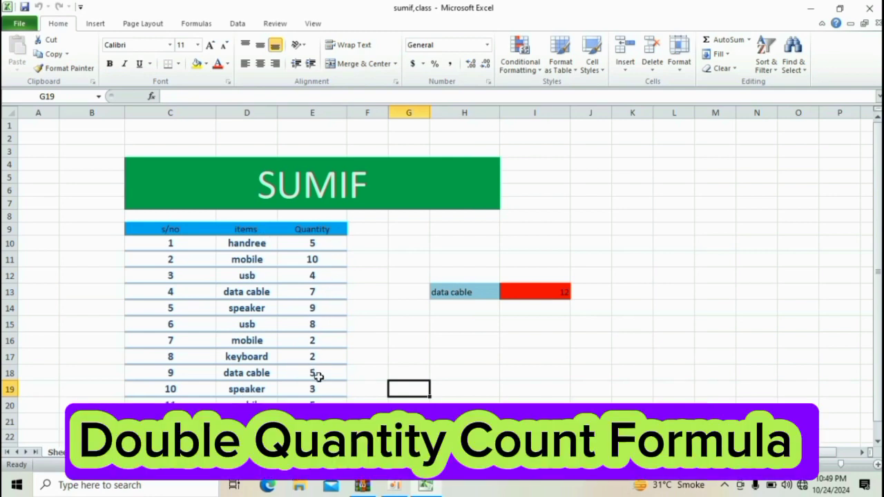
click(547, 290)
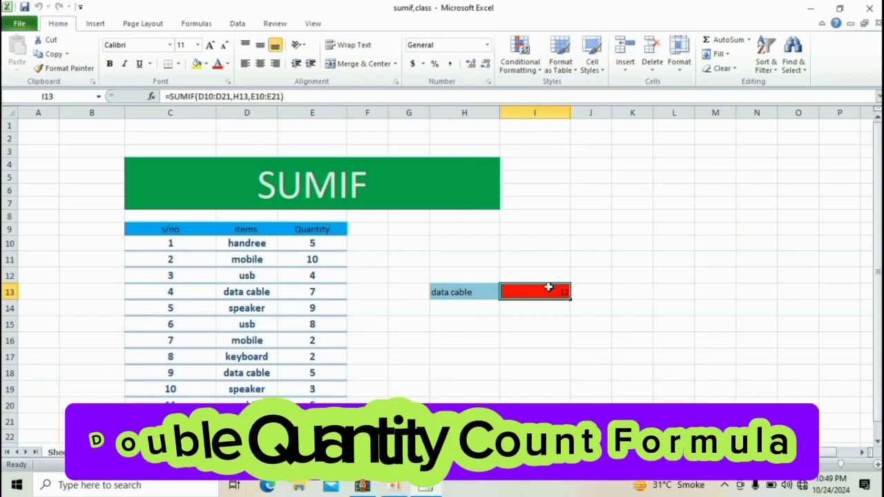
click(247, 374)
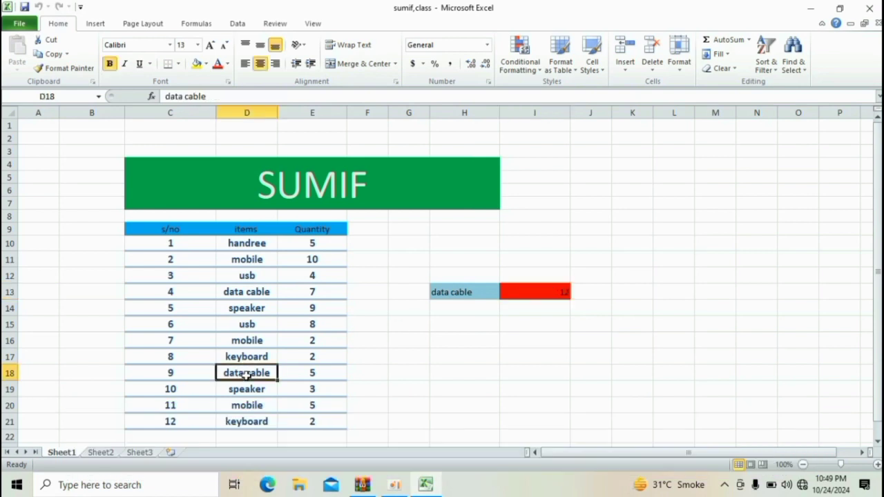
click(262, 293)
ctrl+click(250, 357)
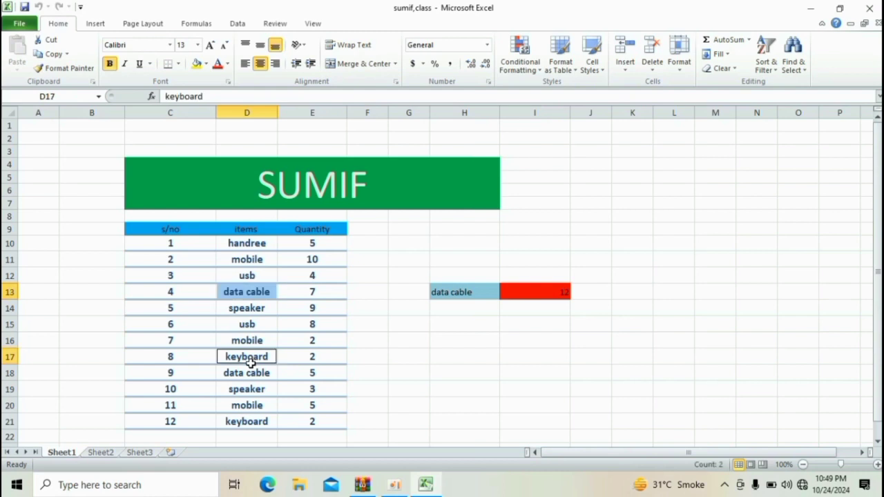
ctrl+click(244, 372)
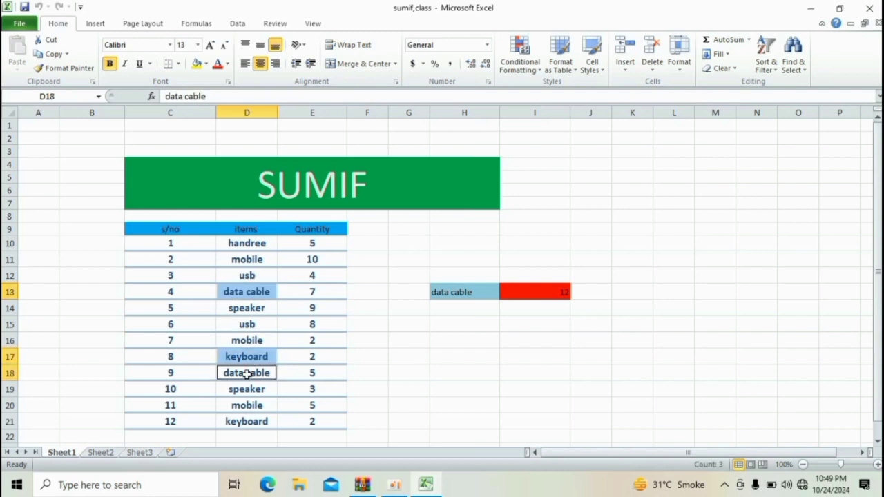
click(327, 352)
ctrl+click(238, 373)
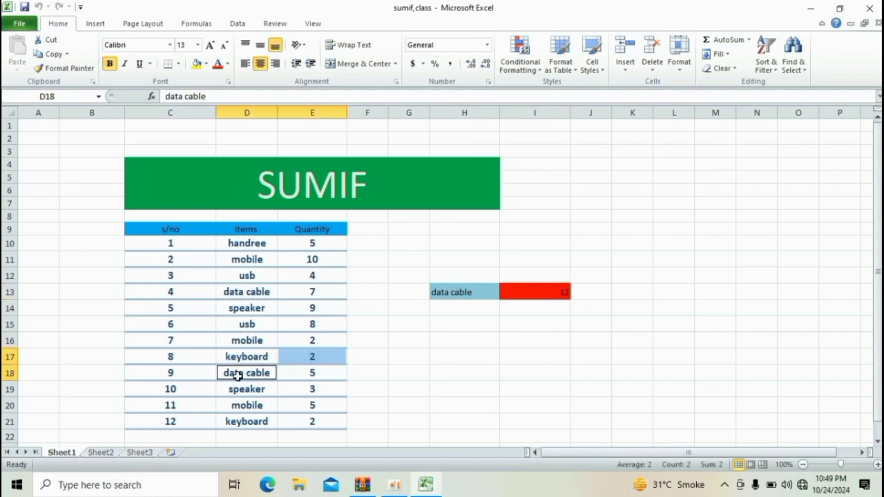
ctrl+click(254, 293)
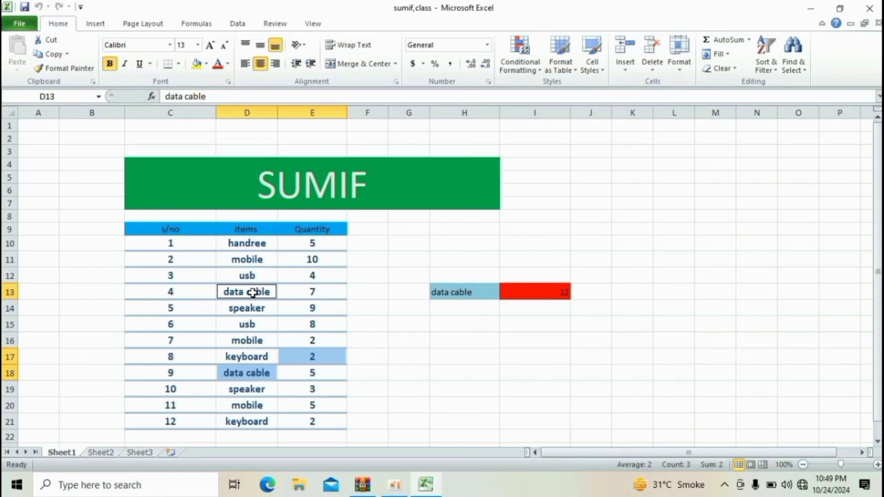
click(393, 357)
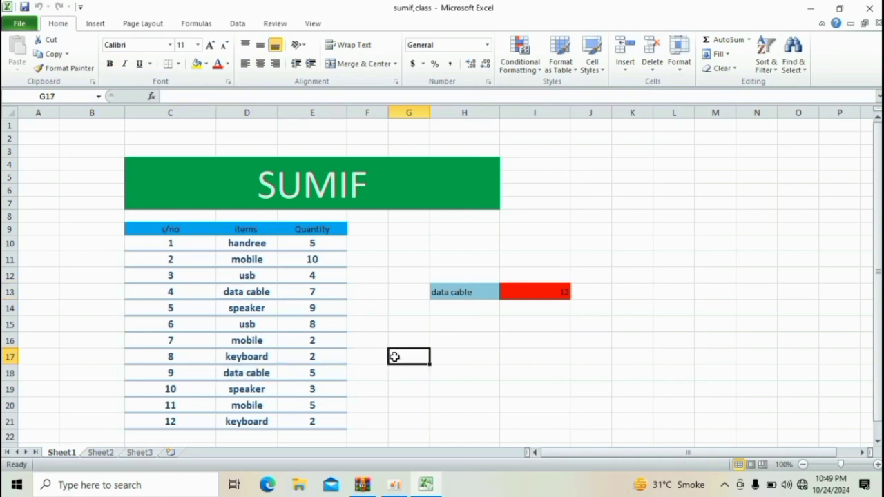
ctrl+click(233, 372)
ctrl+click(242, 286)
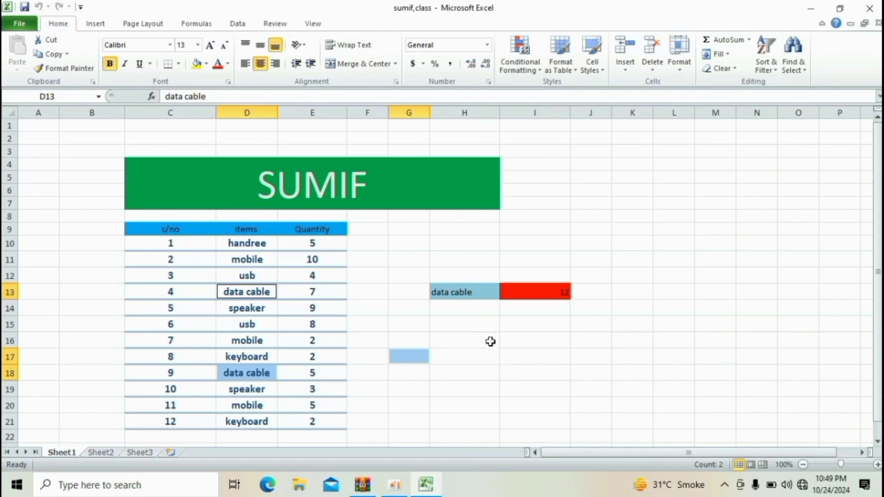
click(475, 295)
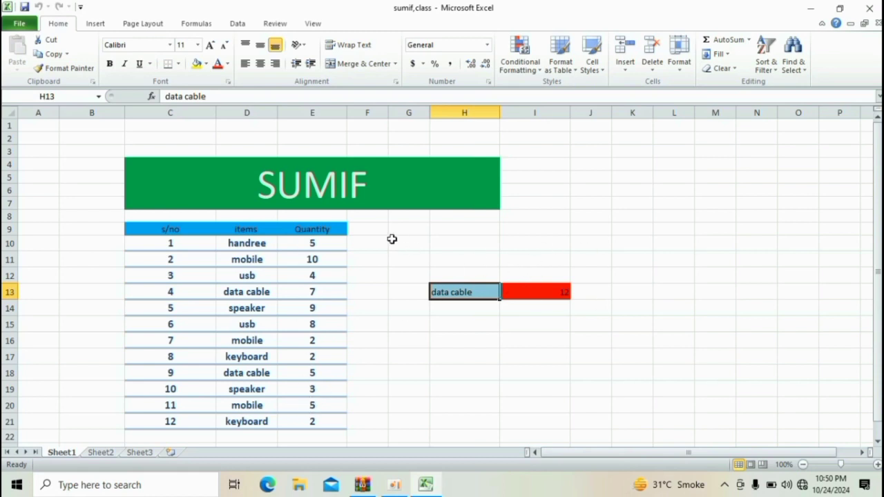
click(366, 228)
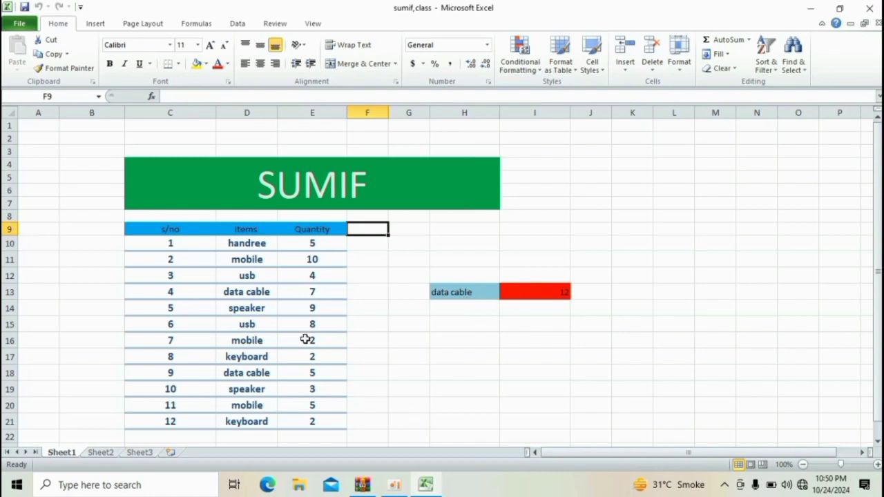
click(505, 294)
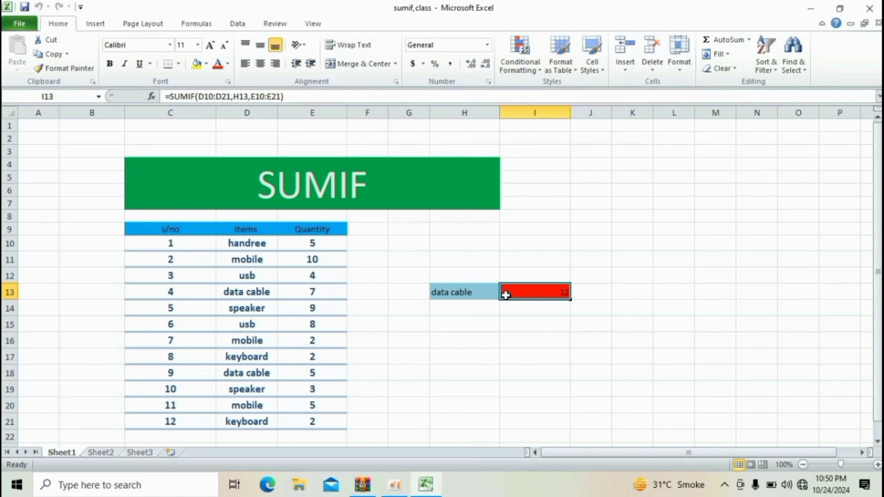
click(442, 356)
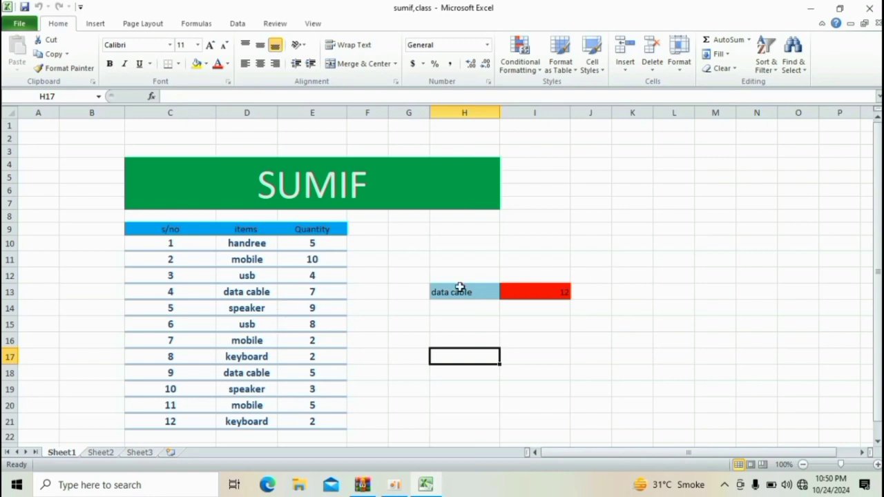
click(359, 181)
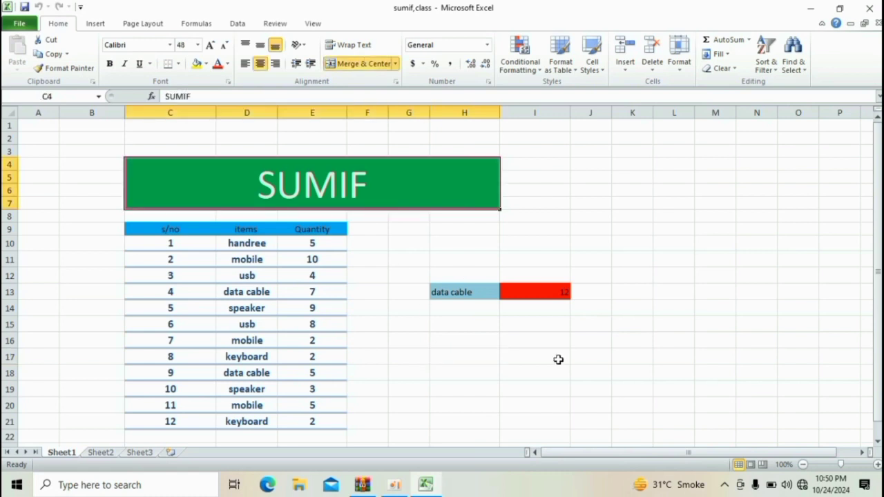
- Enter usb as a new criterion label in cell H16
click(488, 338)
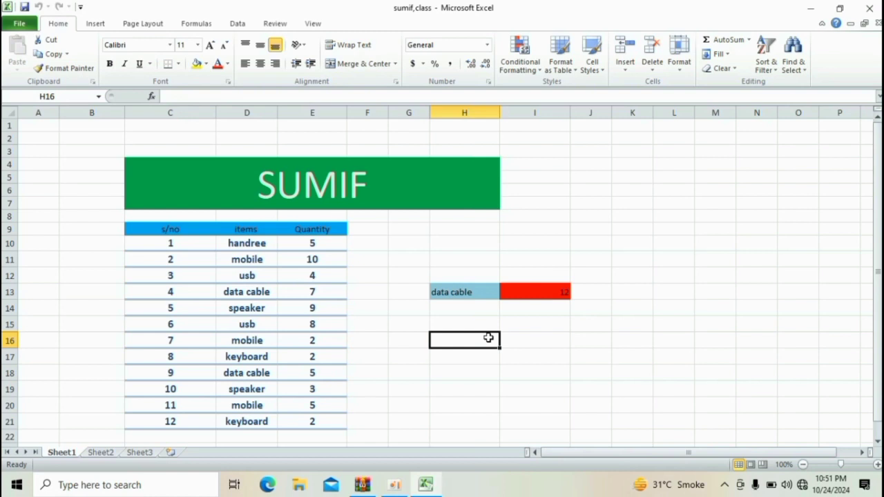
text(usb)
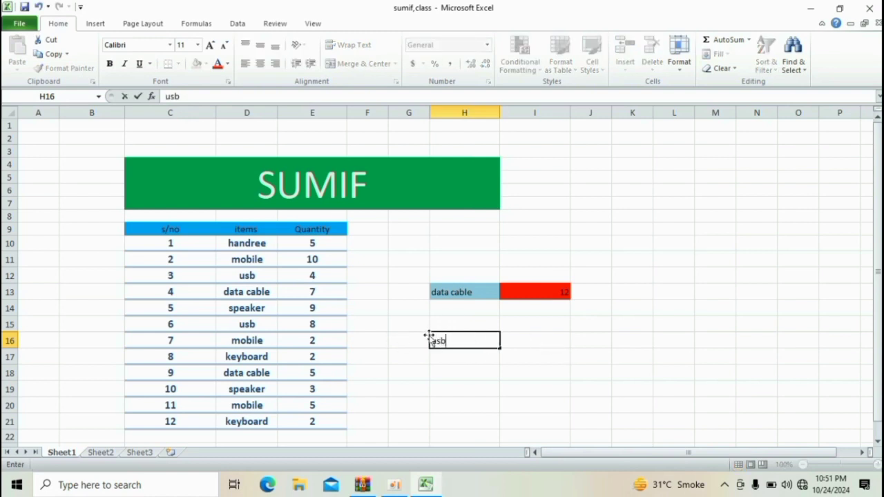
click(525, 343)
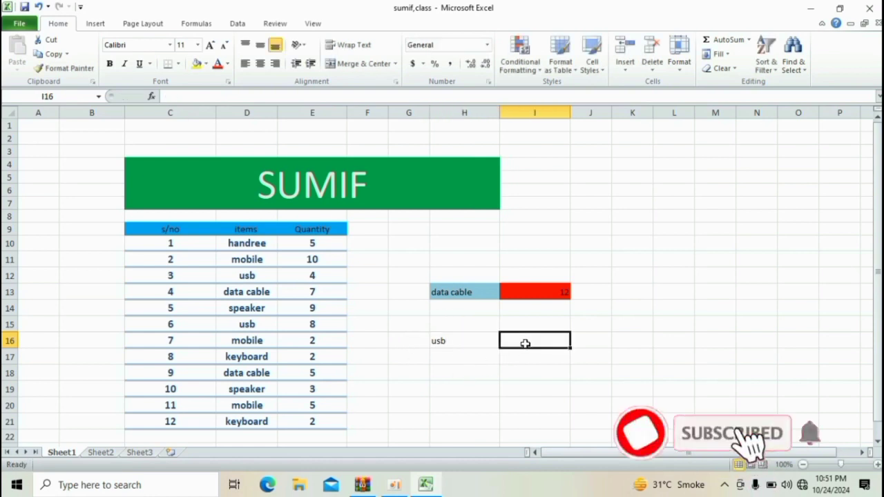
- Enter =SUMIF(D10:D21,H16,E10:E21) in I16 to total the usb quantities
text(=)
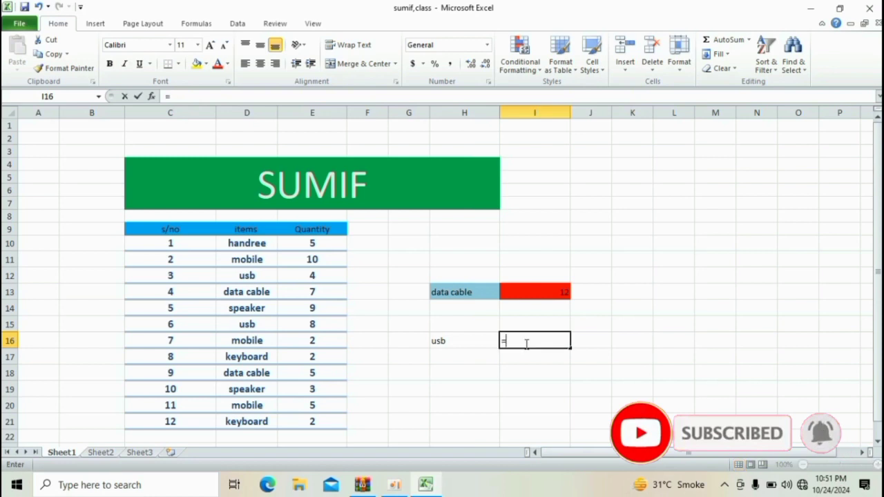
text(sumif)
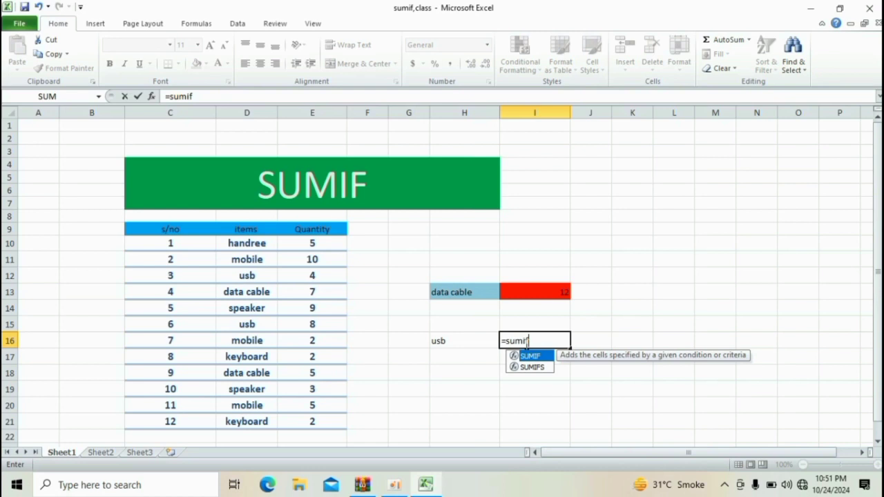
key(Tab)
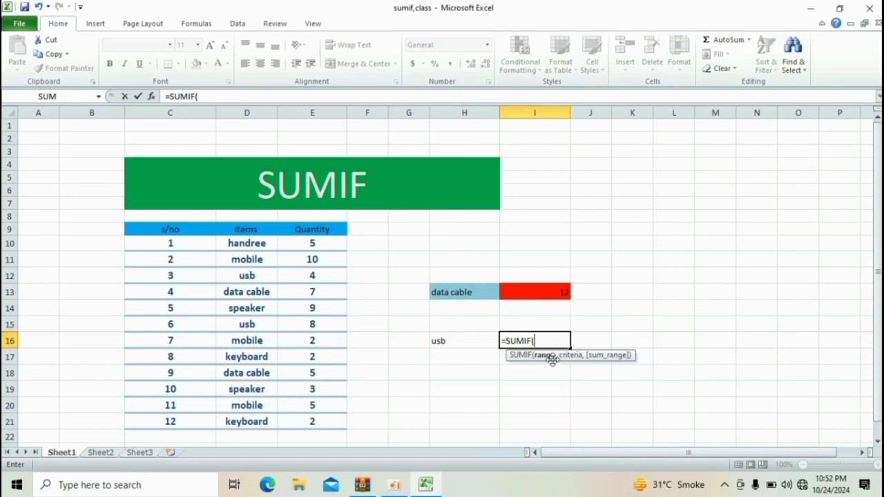
drag(255, 243, 254, 419)
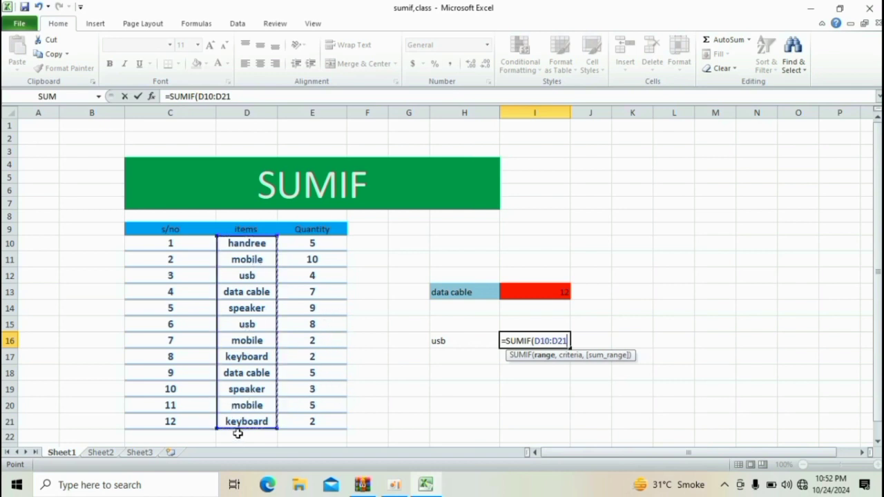
text(,)
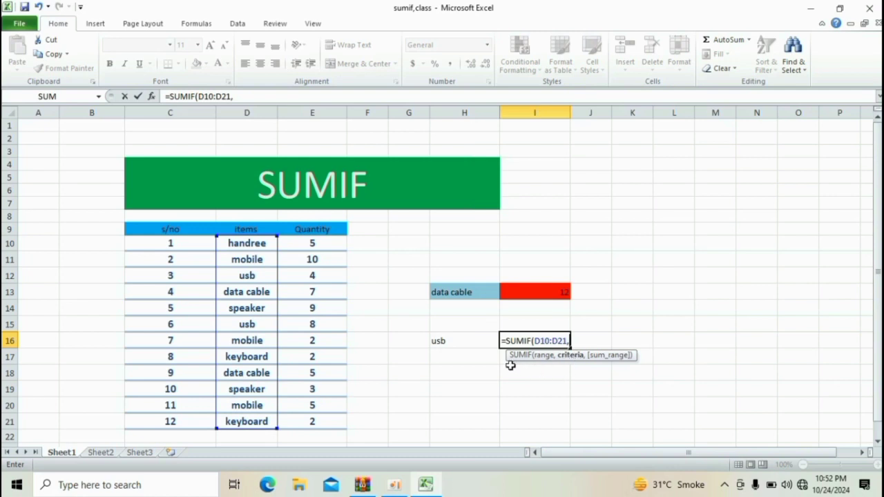
click(473, 347)
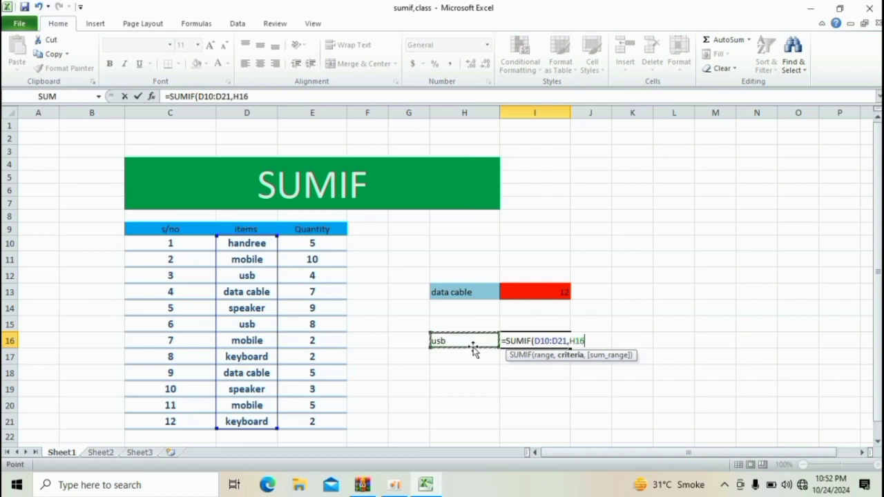
text(,)
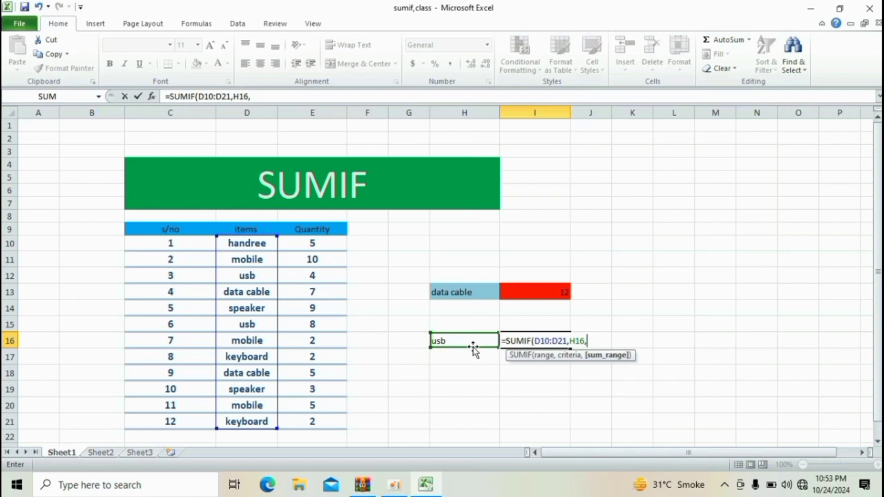
drag(303, 237, 302, 424)
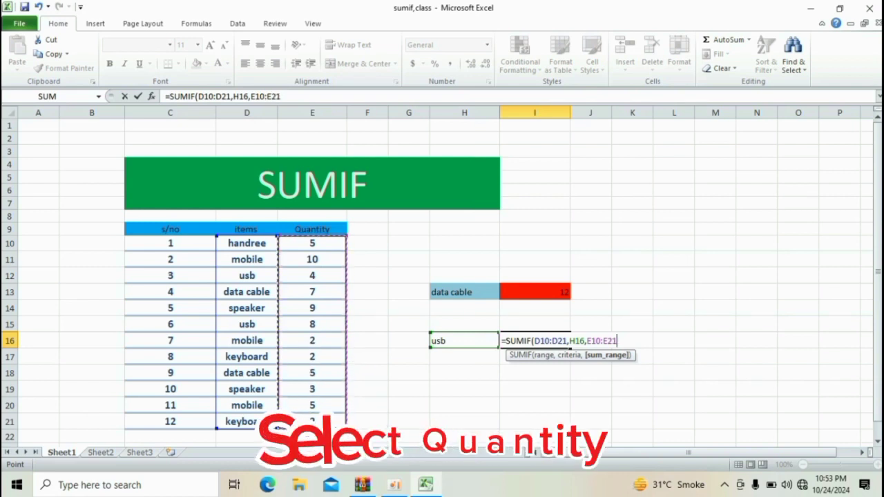
text(_)
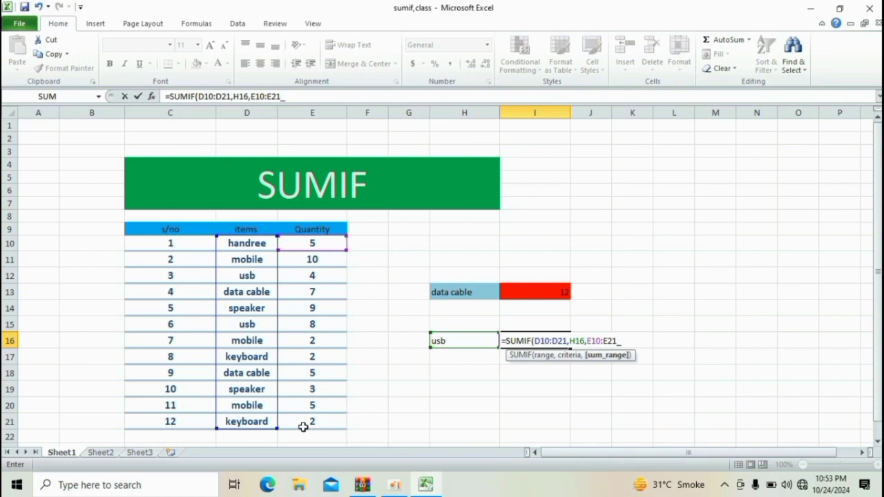
key(BackSpace)
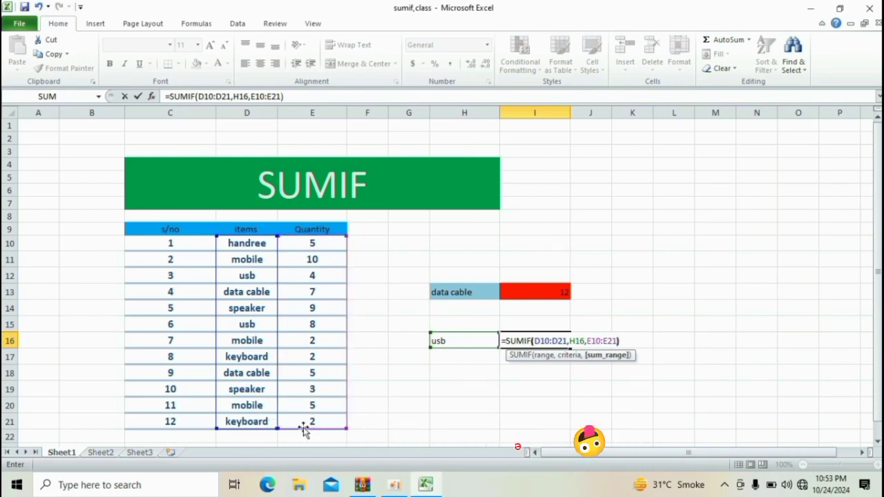
text())
key(Return)
key(Up)
key(Left)
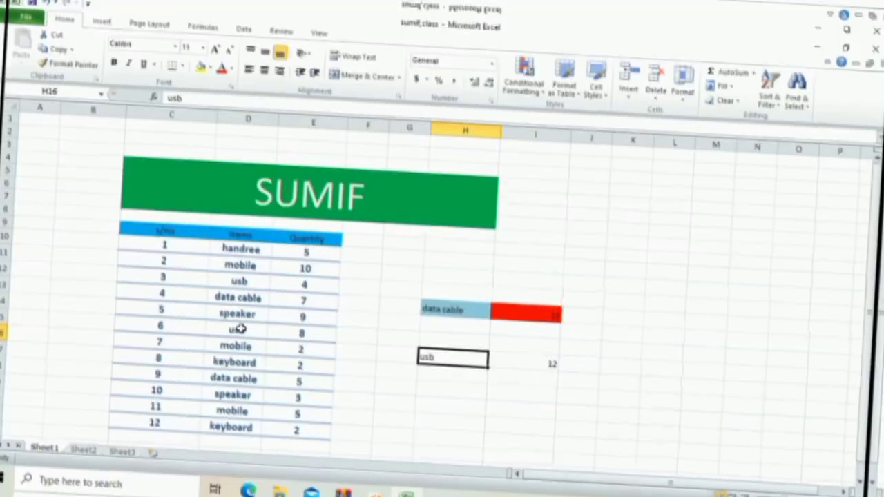
- Examine the usb entries in the items column and the SUMIF formula in I16
shift+click(253, 322)
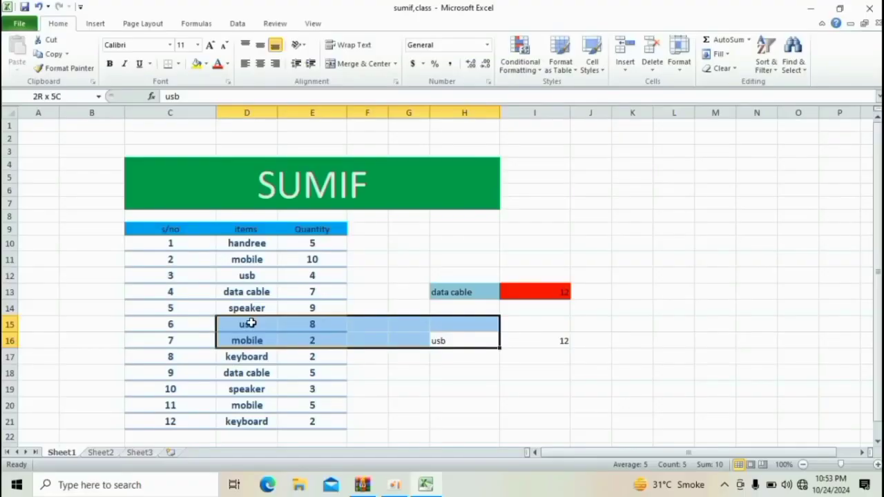
click(317, 334)
ctrl+click(260, 323)
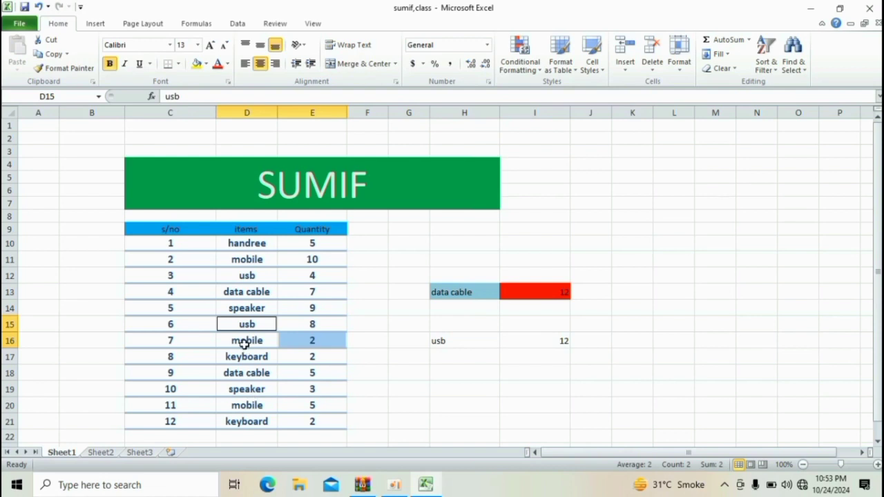
ctrl+click(257, 276)
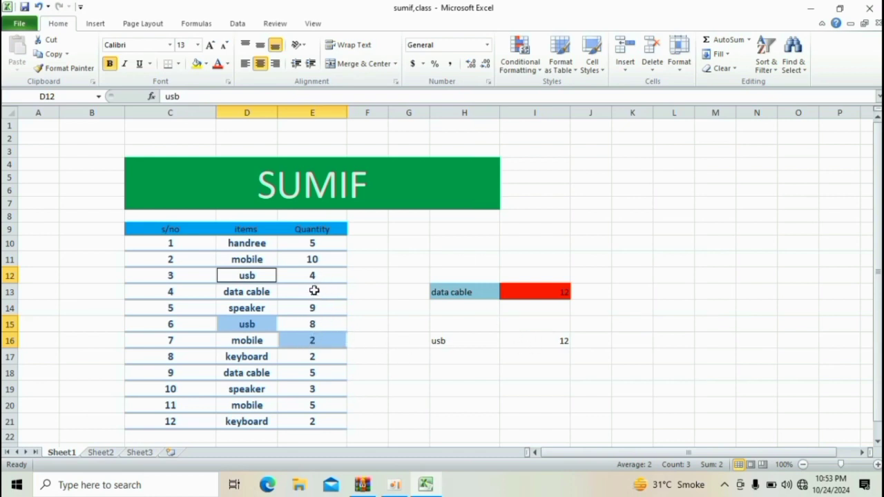
click(552, 343)
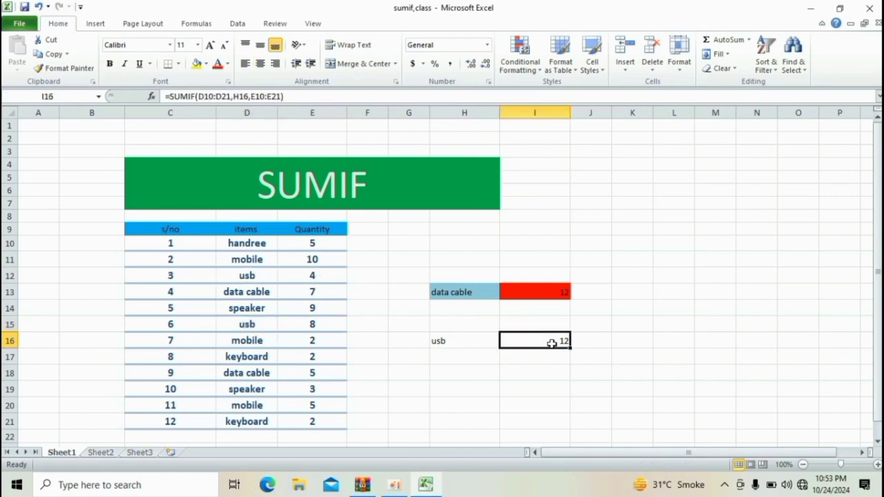
- Replace the criterion in H16 with keyboard
click(478, 338)
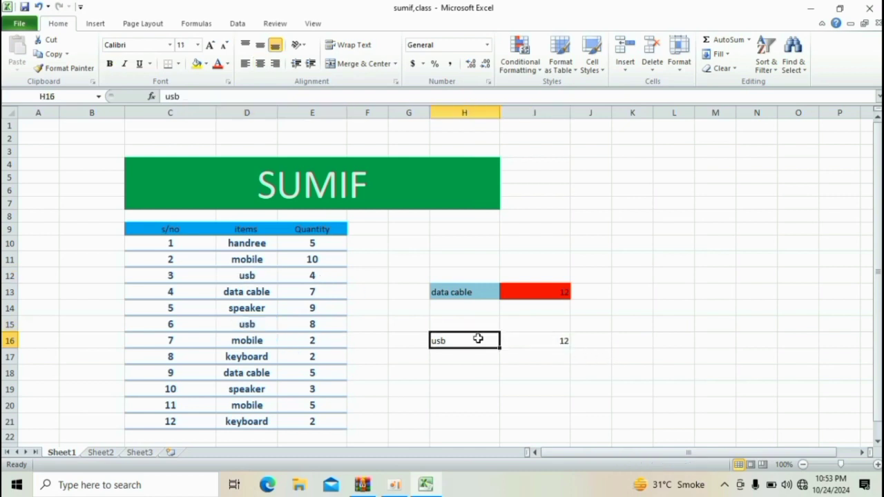
key(BackSpace)
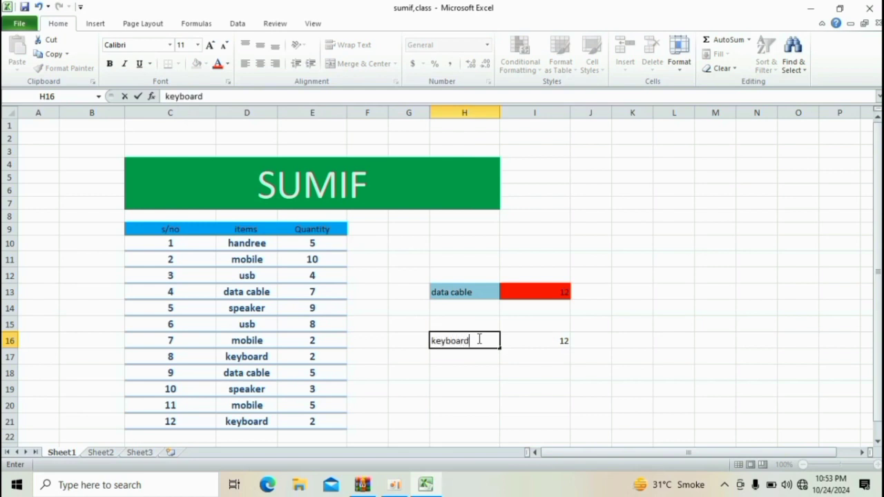
key(Return)
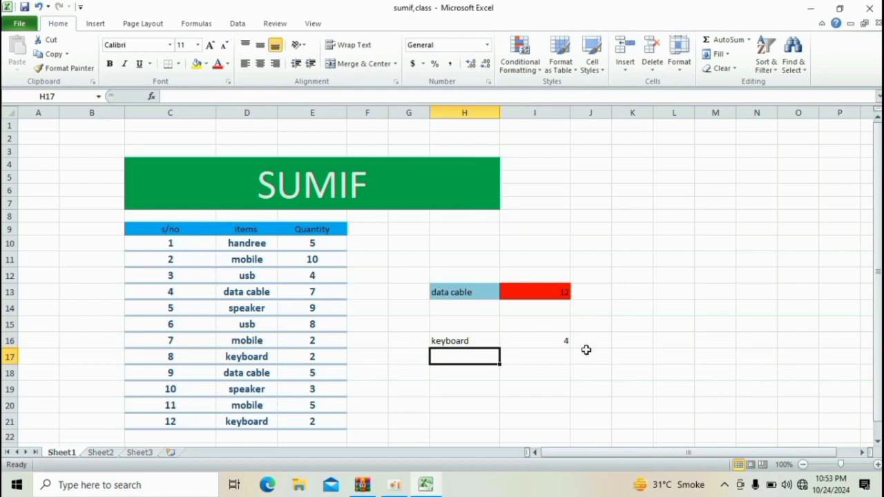
- Open Data Validation for the criterion cell H16 and set Allow to List
click(555, 340)
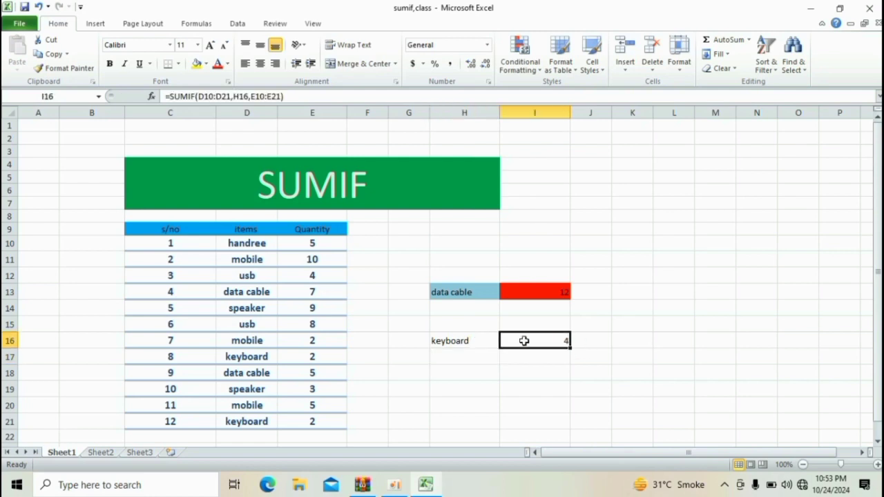
click(493, 340)
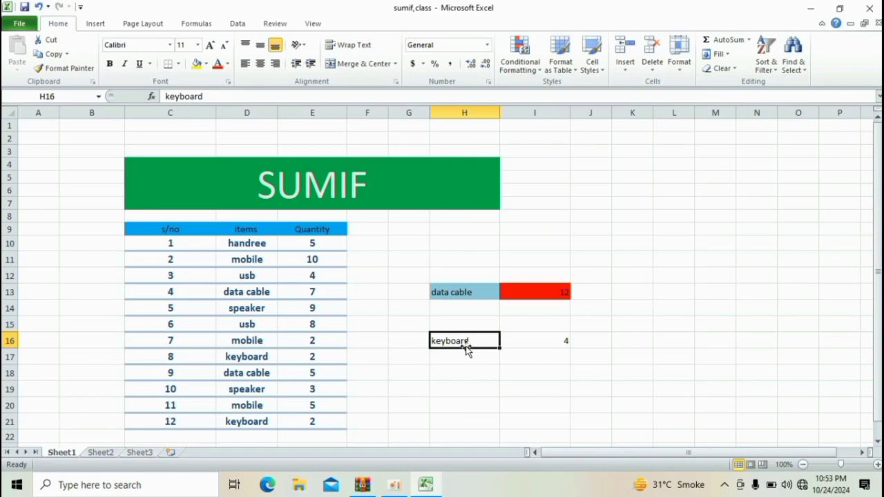
key(super+plus)
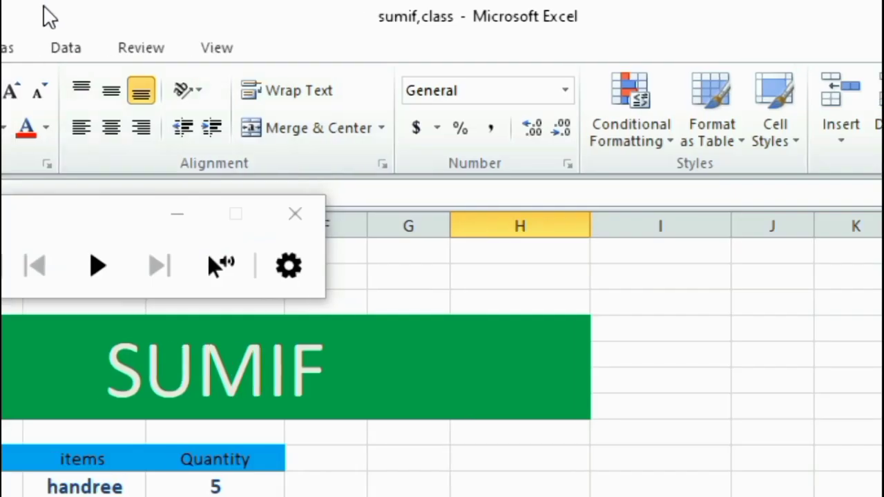
click(50, 49)
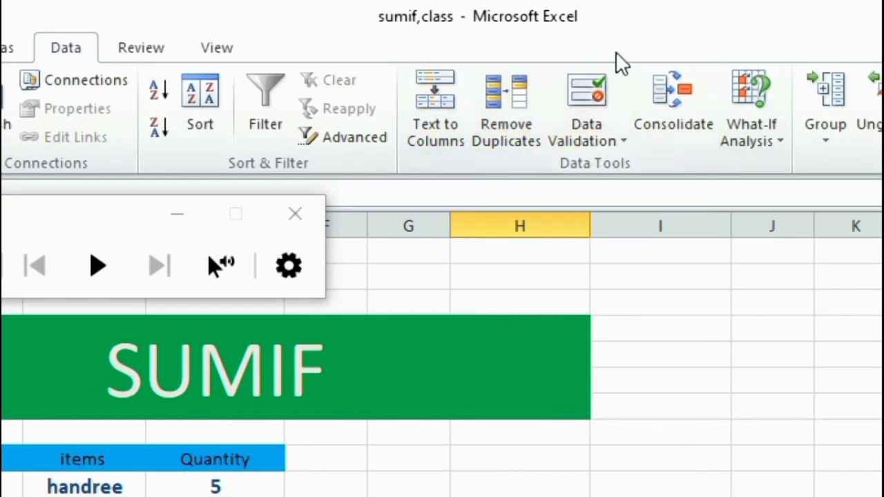
click(598, 147)
click(619, 173)
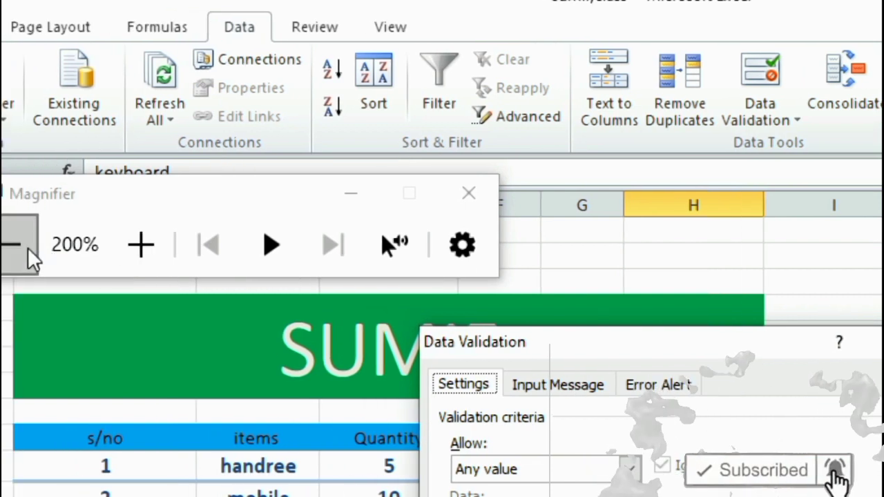
click(28, 248)
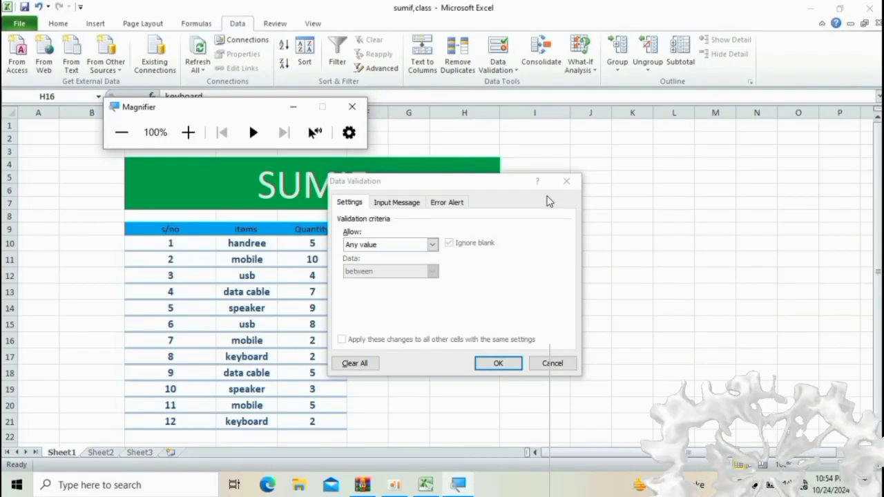
click(429, 247)
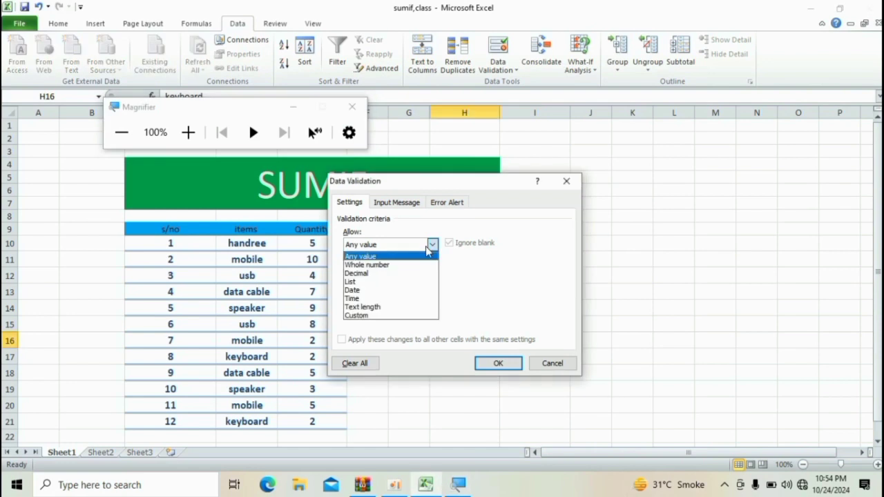
click(395, 282)
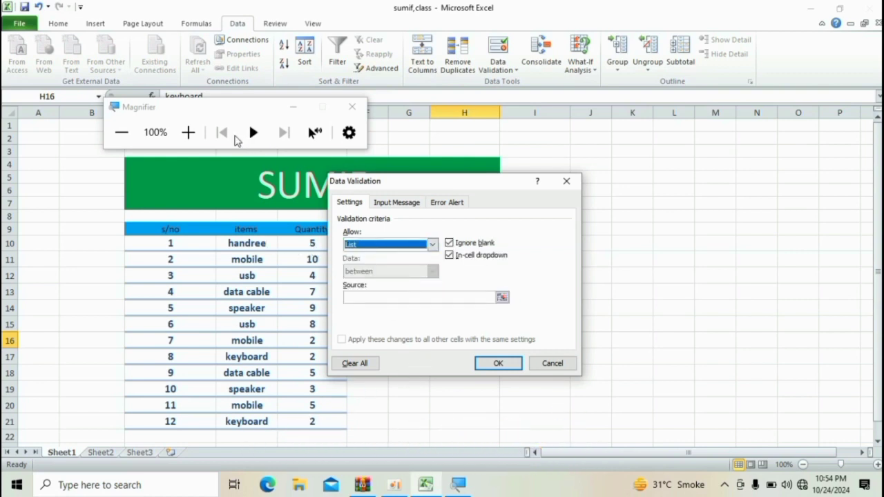
- Set the validation list source to the items range $D$10:$D$21 and confirm
click(187, 136)
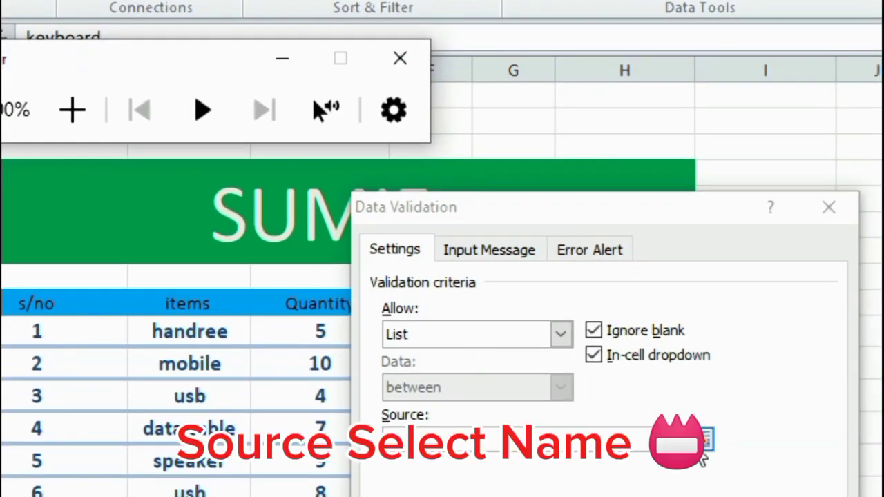
click(705, 442)
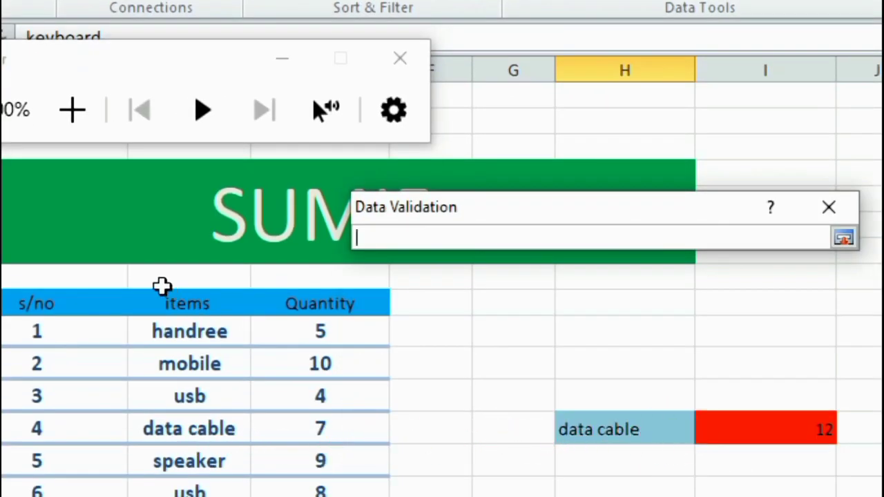
drag(369, 336, 349, 148)
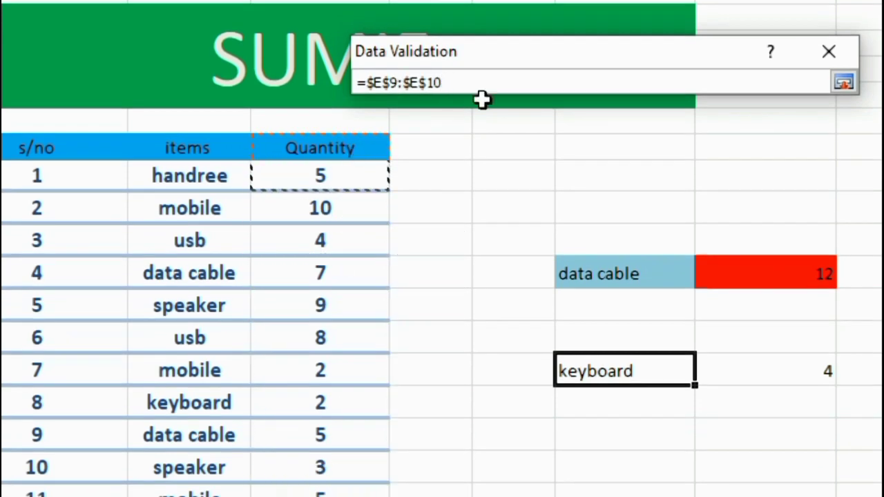
key(BackSpace)
key(BackSpace)
key(BackSpace)
key(BackSpace)
key(BackSpace)
key(BackSpace)
key(BackSpace)
key(BackSpace)
key(BackSpace)
key(BackSpace)
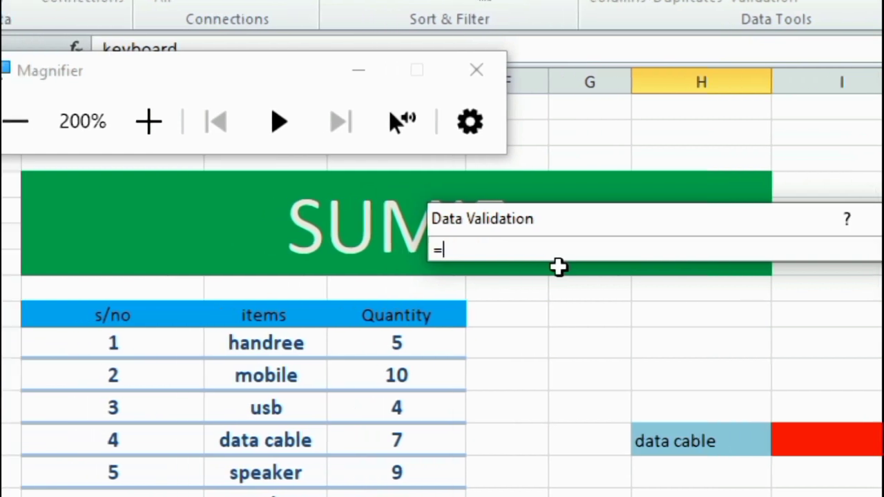
key(BackSpace)
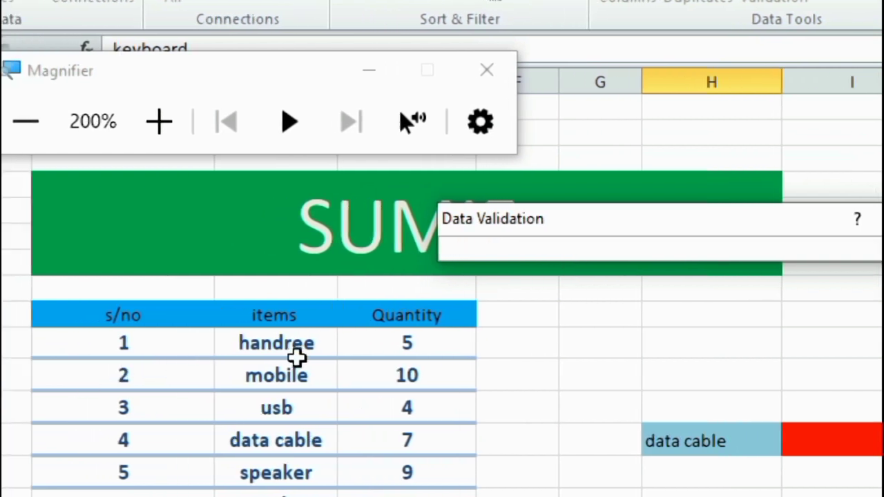
drag(301, 349, 280, 488)
drag(280, 483, 275, 444)
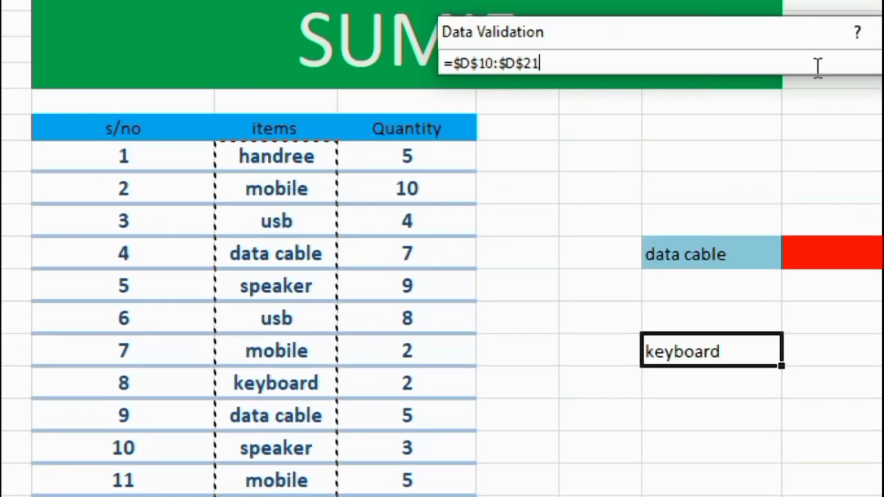
click(847, 63)
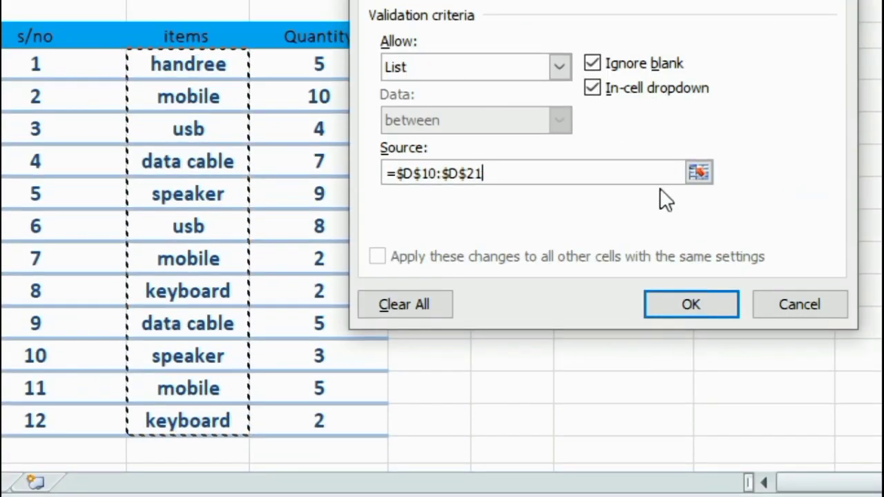
click(659, 303)
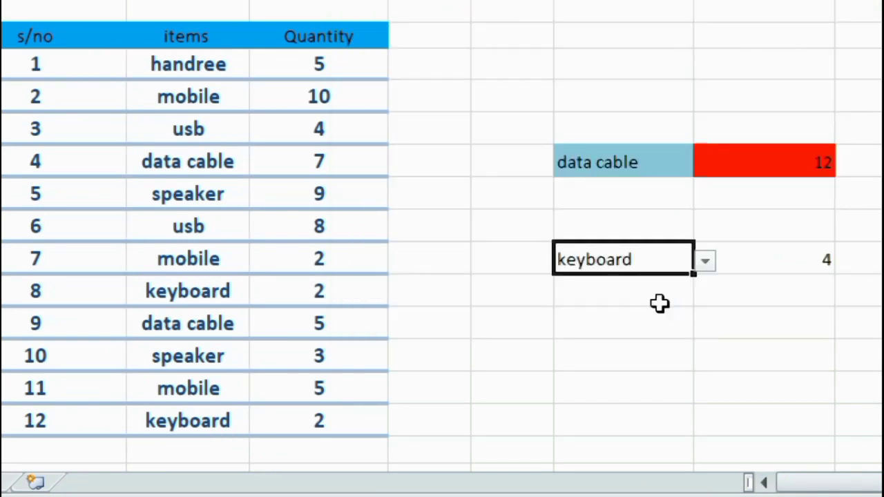
key(ctrl+minus)
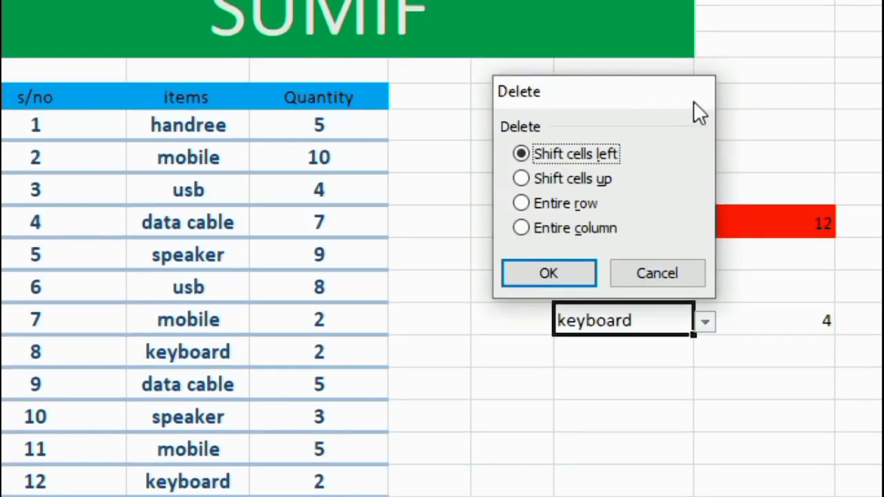
click(693, 100)
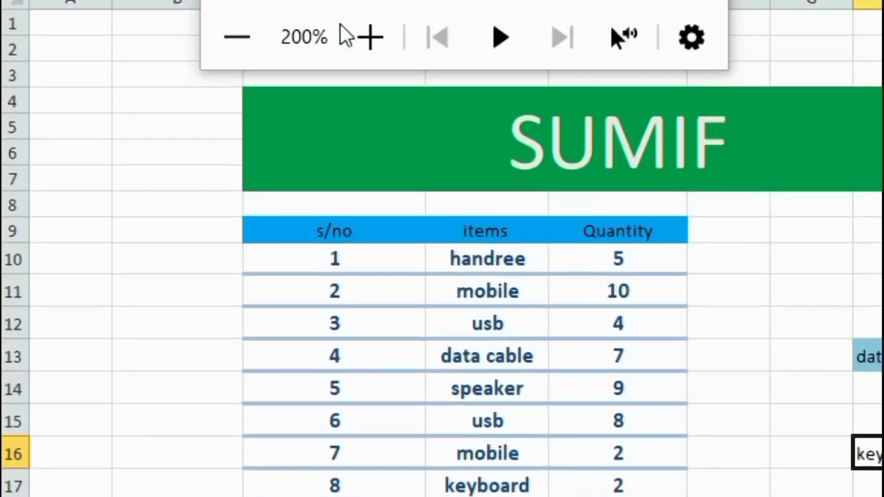
click(213, 40)
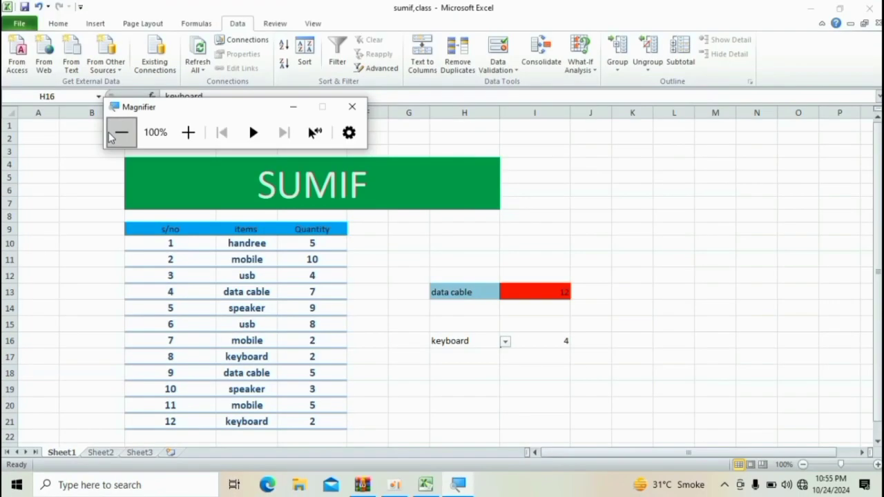
click(352, 106)
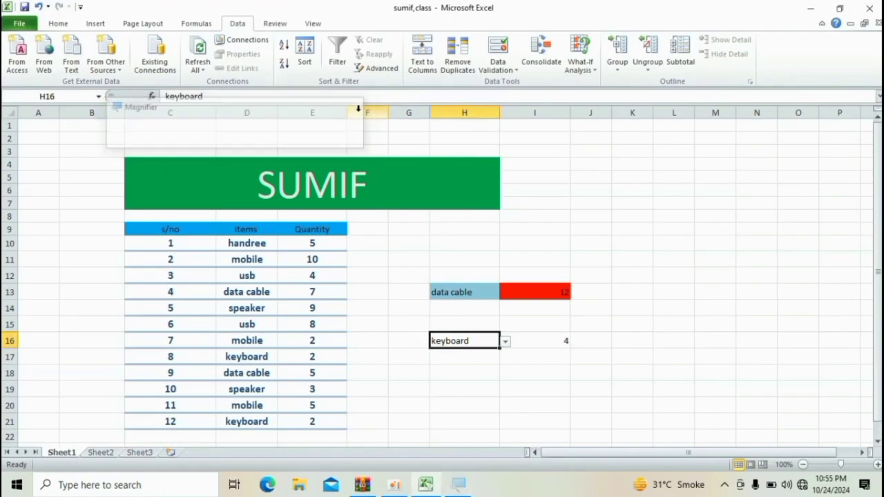
- Use the H16 dropdown list to switch the criterion to speaker
click(509, 341)
click(477, 343)
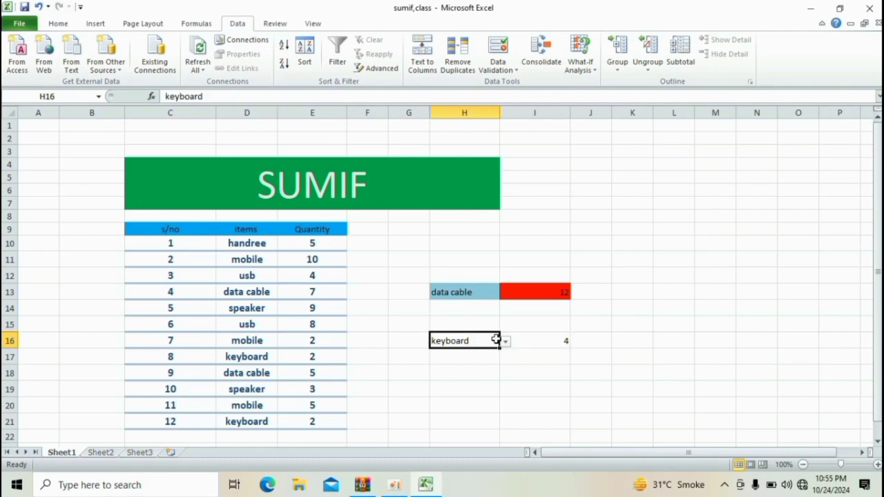
click(505, 342)
click(477, 395)
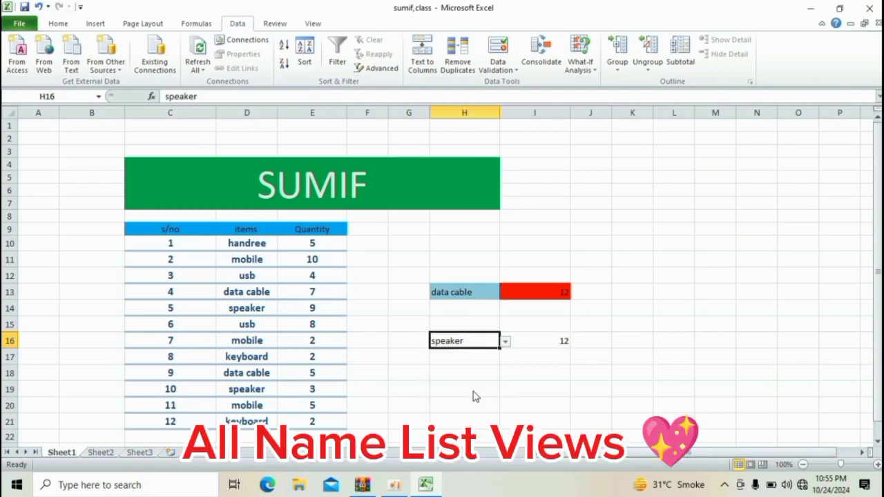
- Enter the header Product in H15
click(492, 325)
text(P)
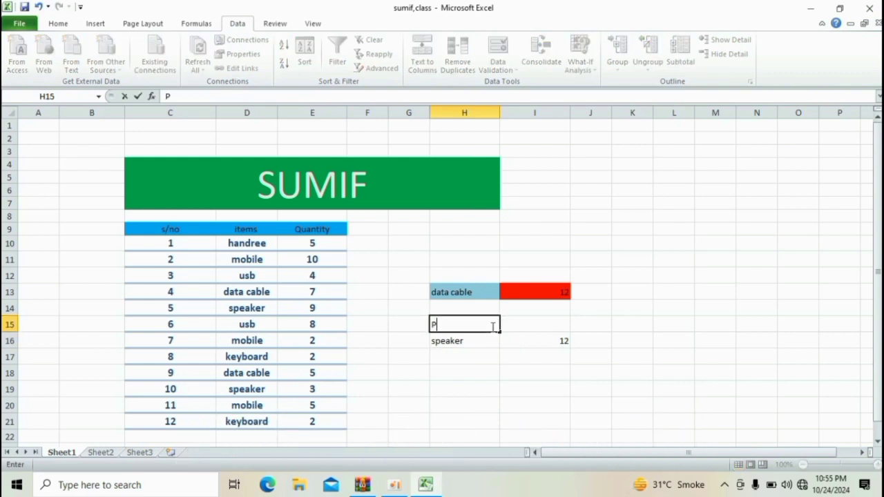
click(493, 327)
text(o)
key(BackSpace)
text(roduct)
click(505, 326)
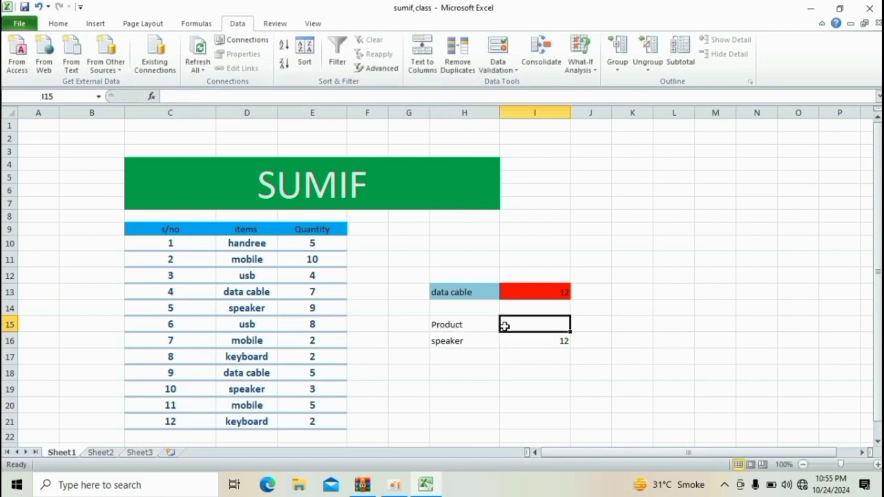
- Enter the header Quntatiy in I15
text(Qu)
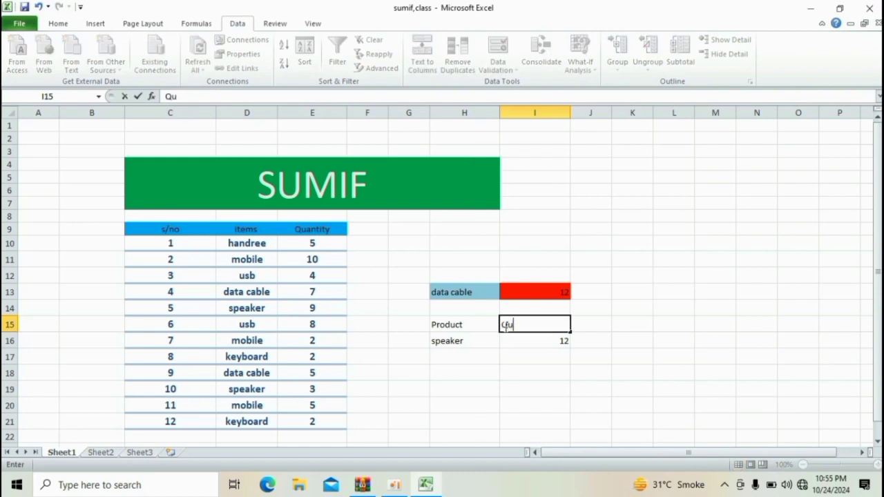
text(na)
key(BackSpace)
text(tatiy)
click(559, 340)
- Set the font size of the H15:I15 headers to 14
drag(464, 324, 520, 326)
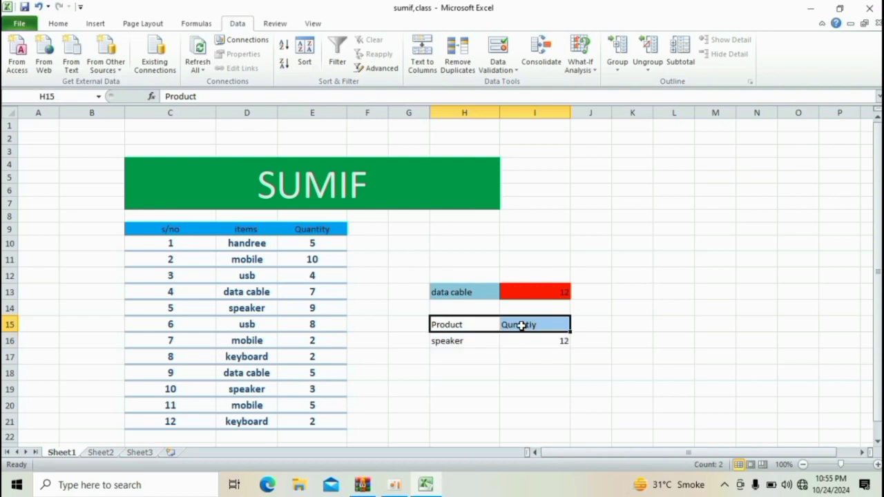
click(59, 23)
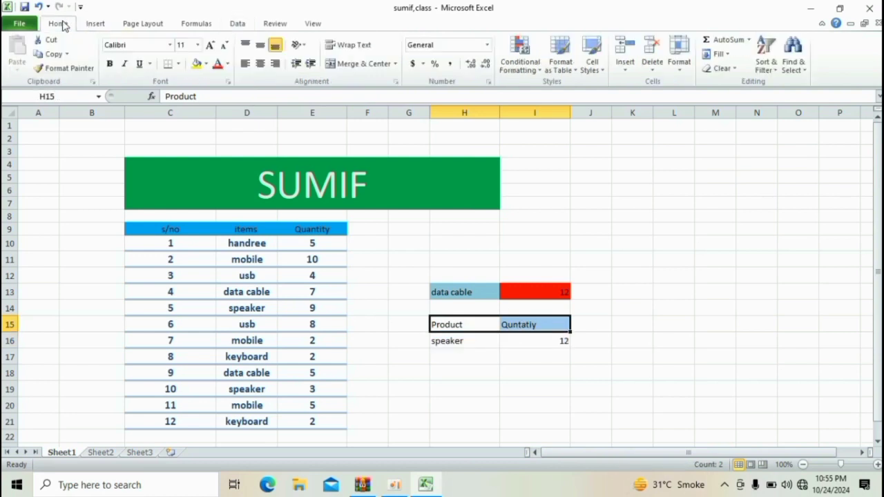
click(207, 45)
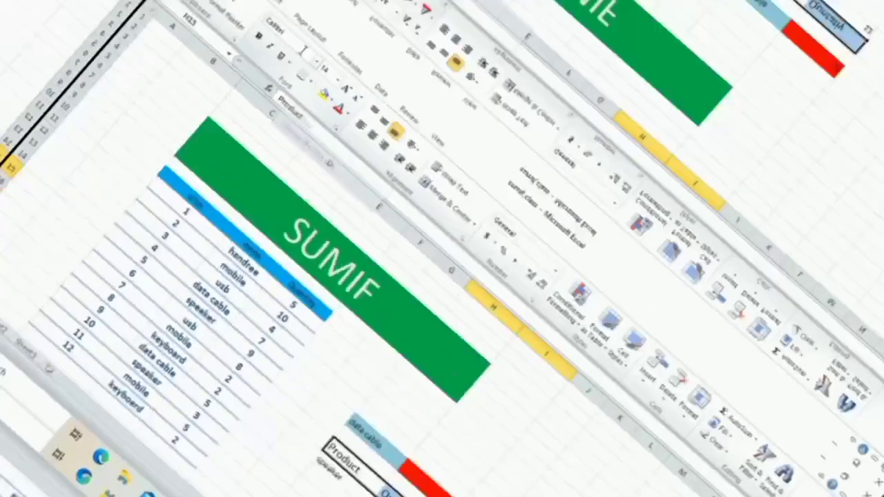
- Set the font of the H15:I15 headers to Times New Roman
click(151, 45)
key(BackSpace)
text(Timw)
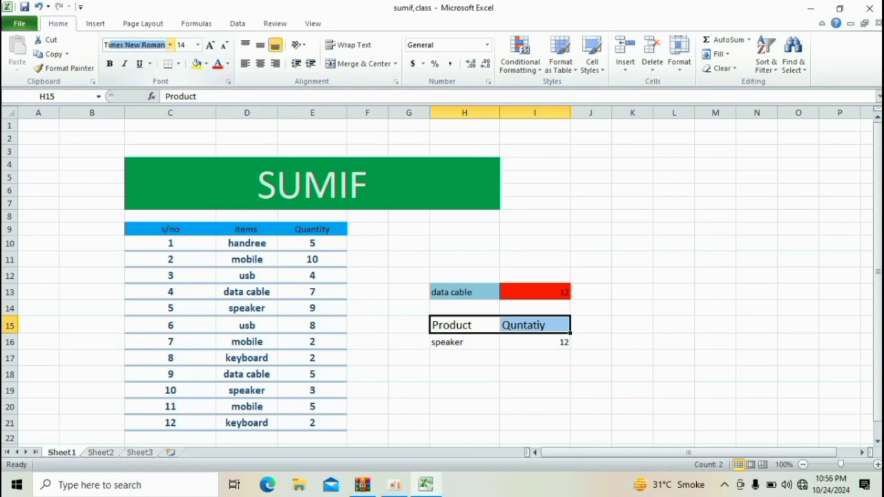
key(BackSpace)
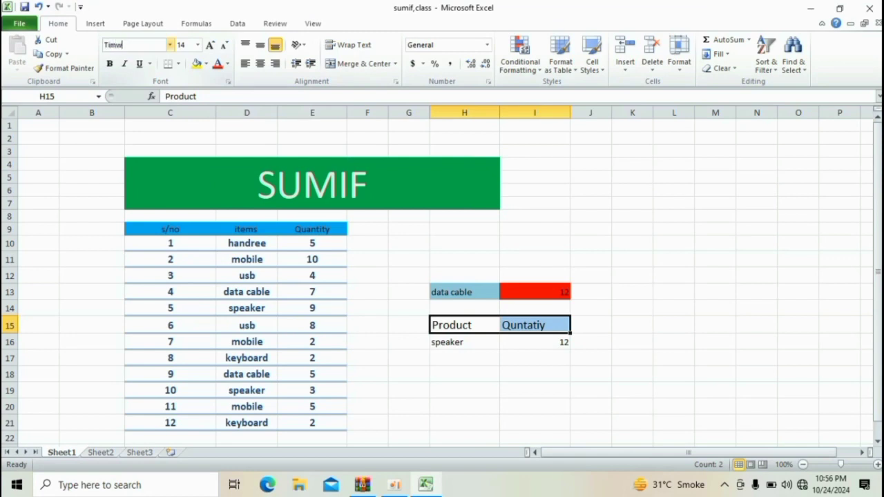
text(es New Roman)
key(Return)
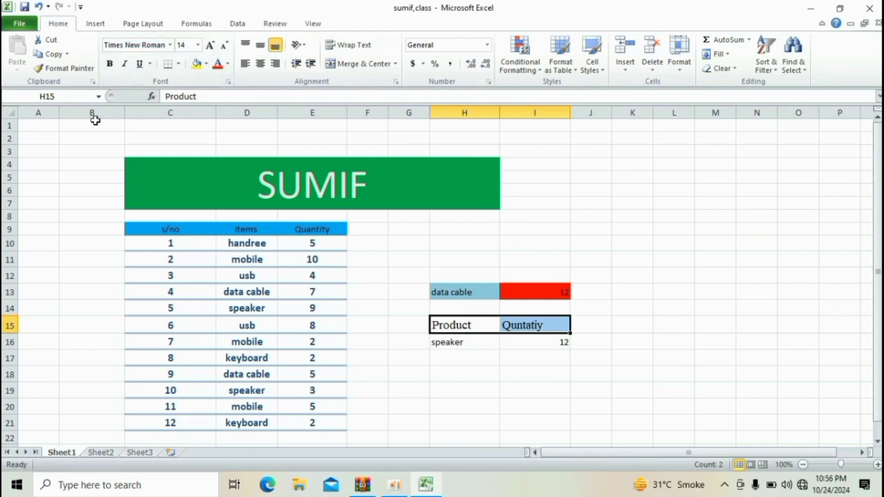
- Add an outside border to the H15:I15 headers and make them bold
click(178, 63)
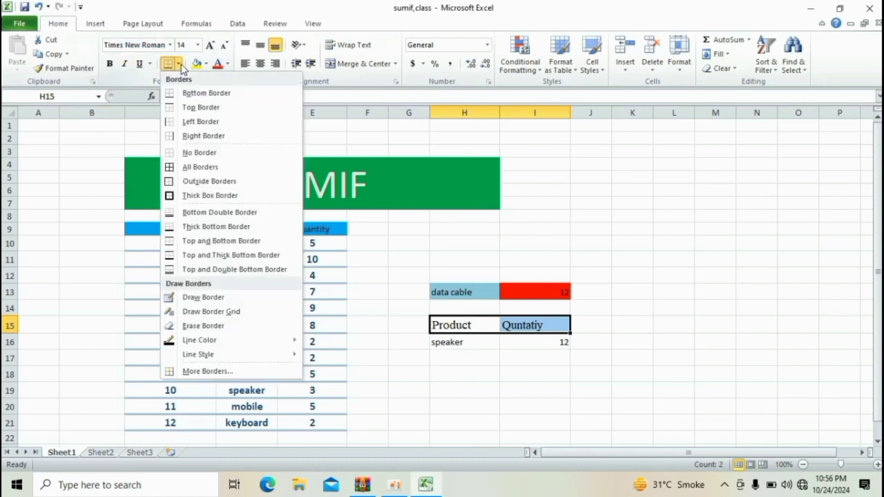
click(209, 181)
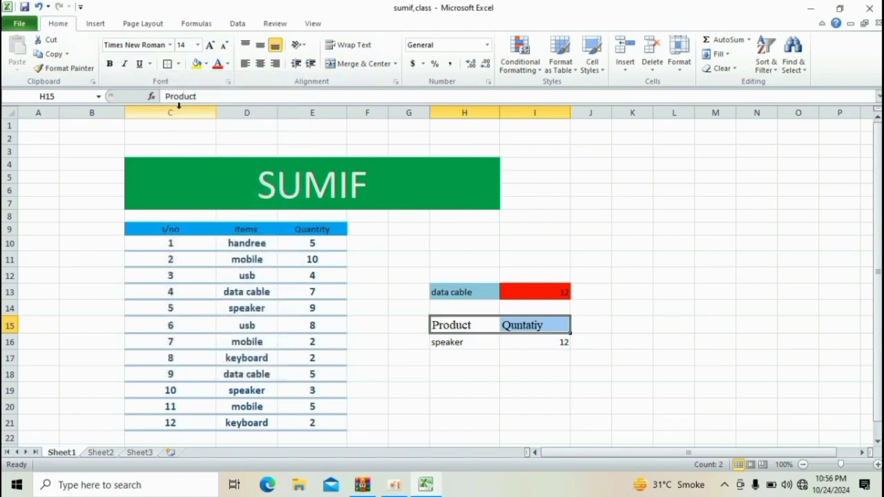
click(109, 64)
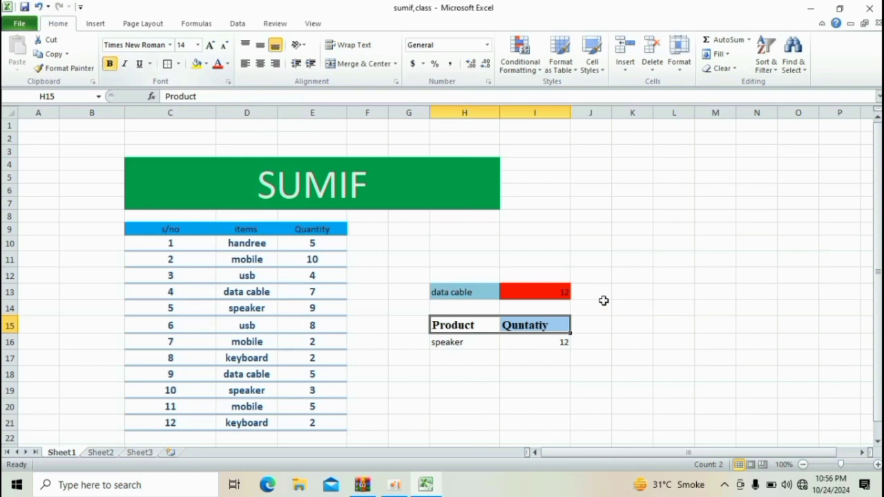
- Fill the Product header cell H15 with standard orange
click(604, 326)
drag(485, 326, 545, 326)
click(610, 325)
click(461, 324)
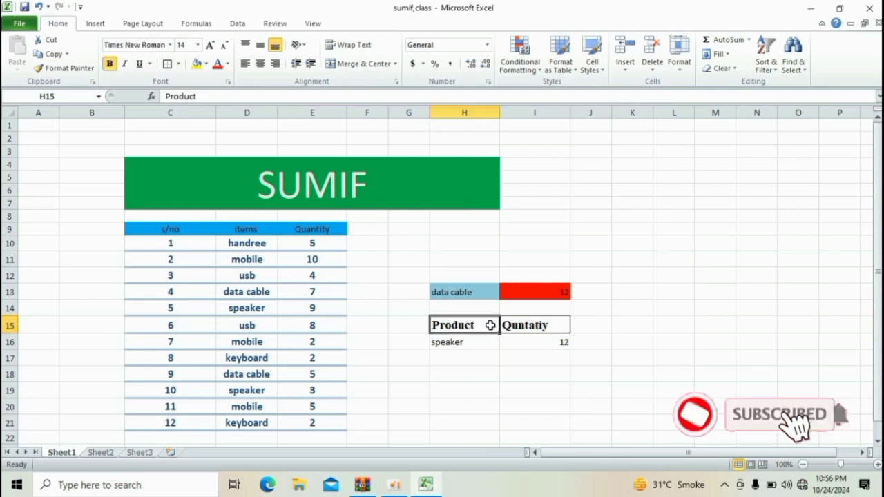
click(206, 63)
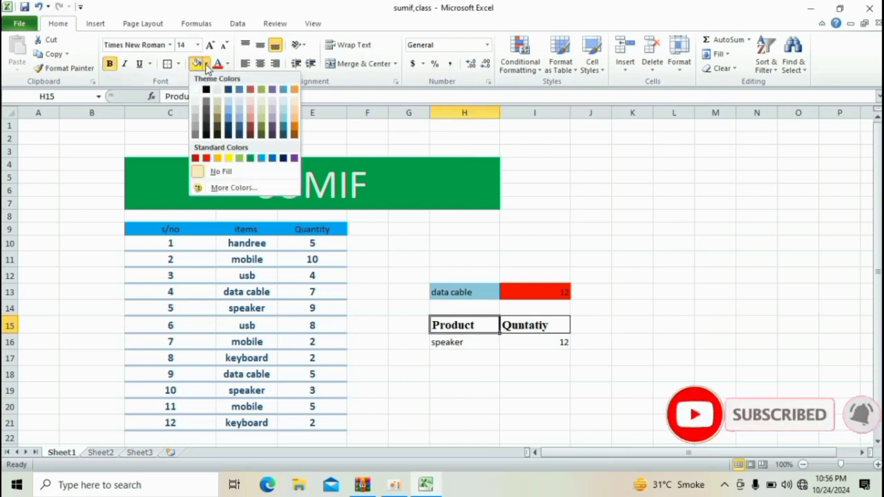
click(217, 159)
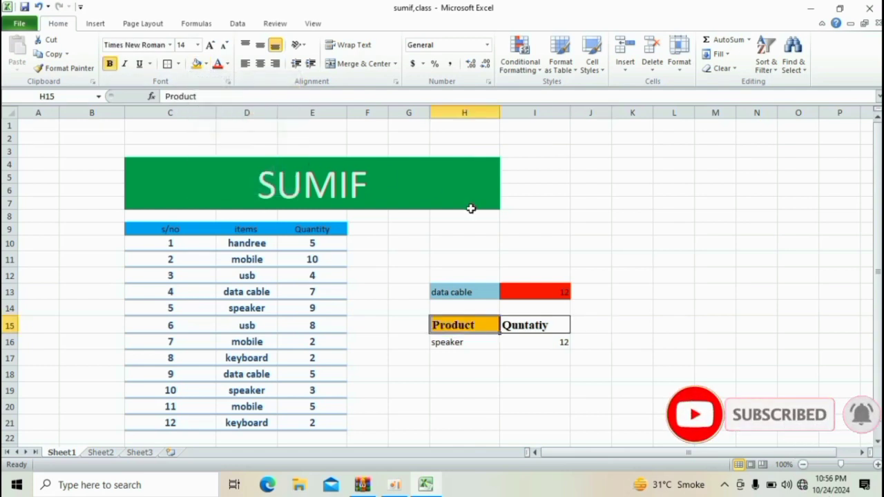
- Fill the Quntatiy header cell I15 with Olive Green, Accent 3
click(523, 323)
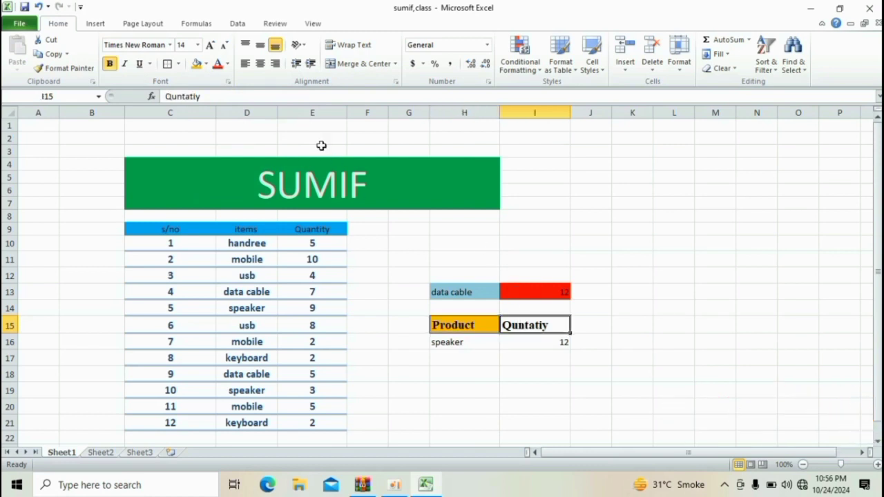
click(205, 63)
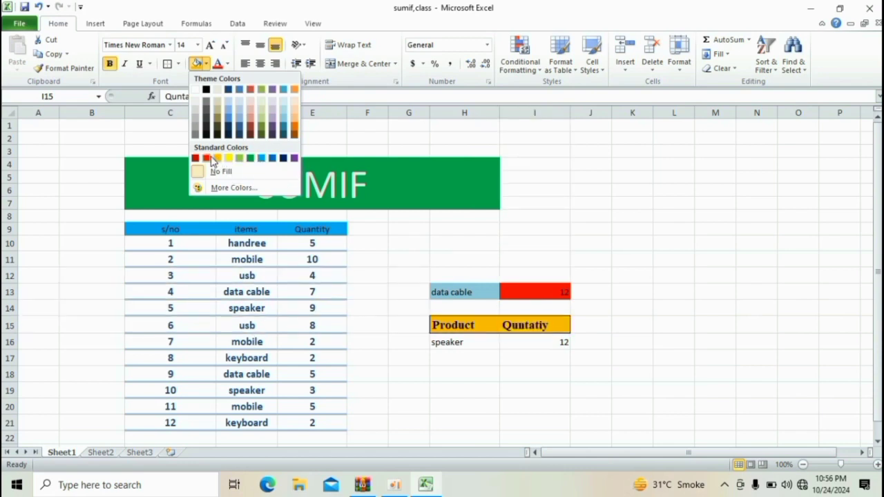
click(267, 91)
- Use the H16 dropdown to switch the criterion to data cable and then back to speaker
click(481, 341)
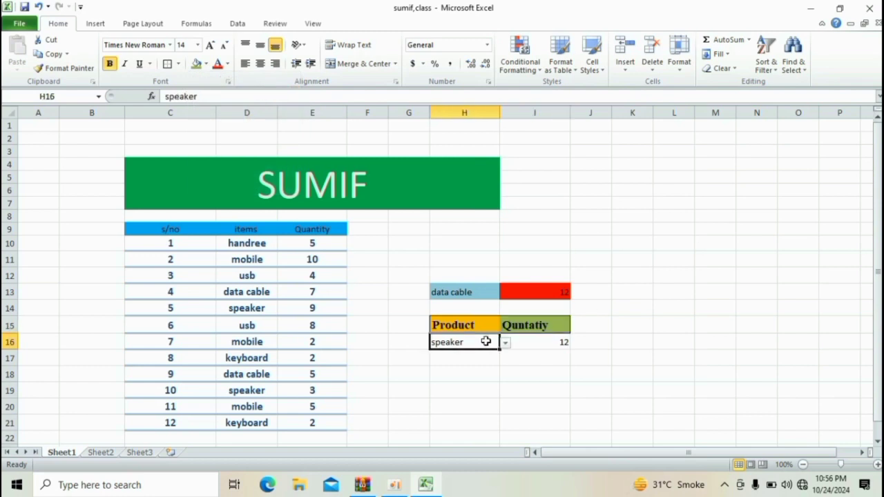
click(505, 343)
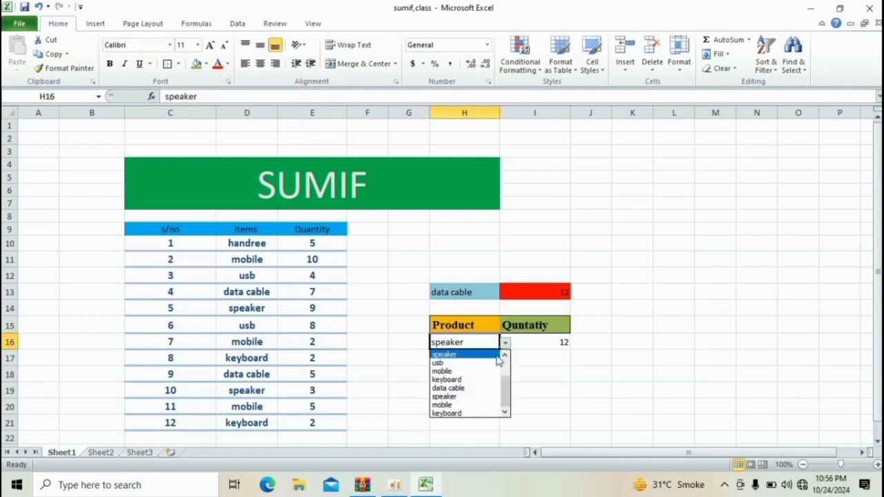
click(481, 388)
click(505, 344)
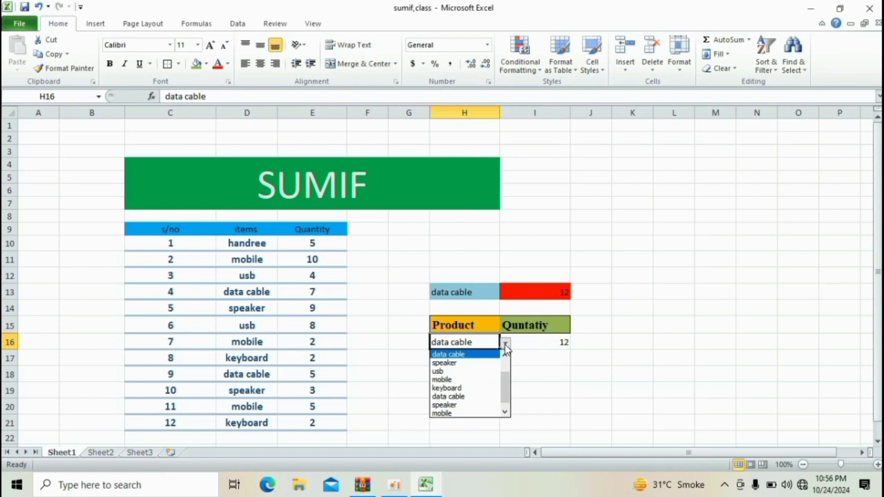
click(460, 404)
click(559, 373)
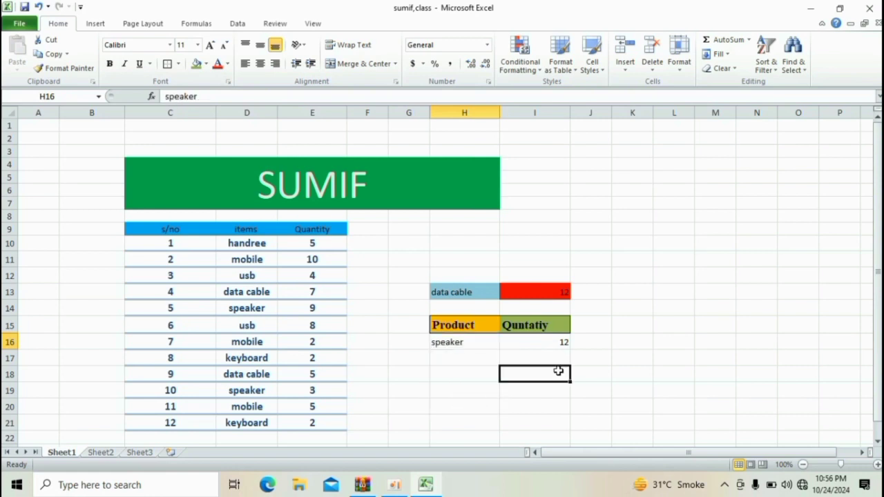